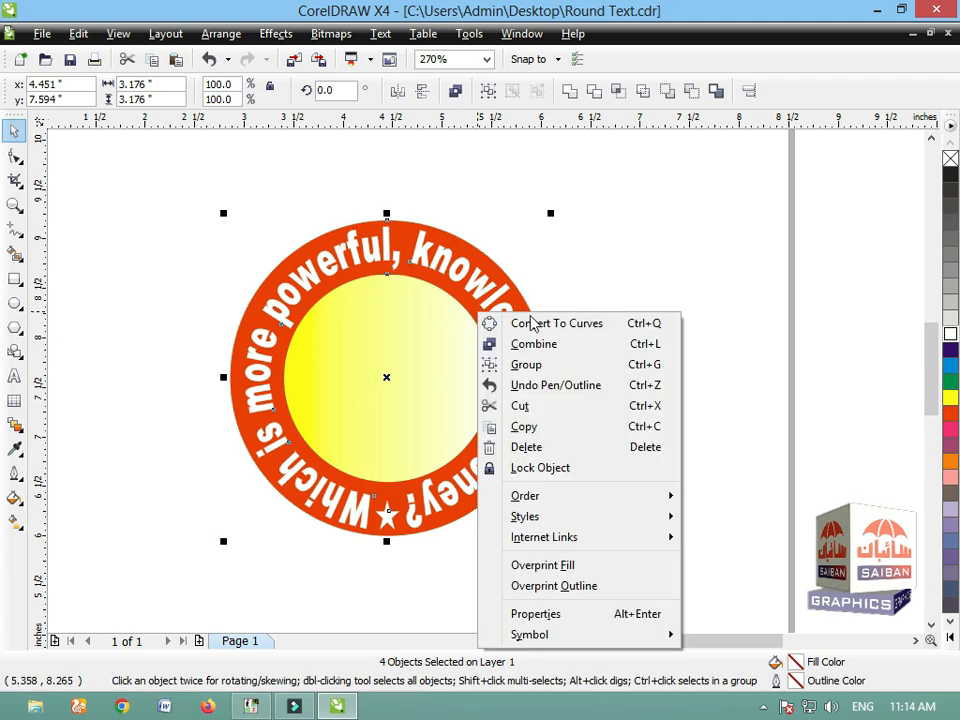
Step: Group the four objects of the English badge and move the group off the page, to its left side
click(527, 365)
click(645, 398)
key(F3)
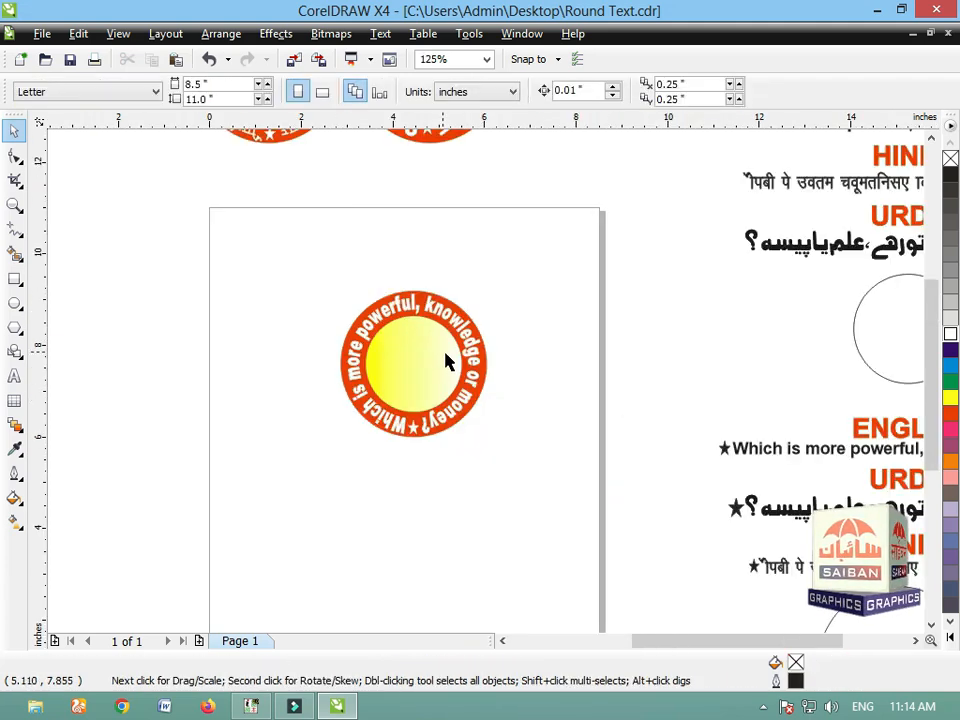
drag(461, 348, 144, 278)
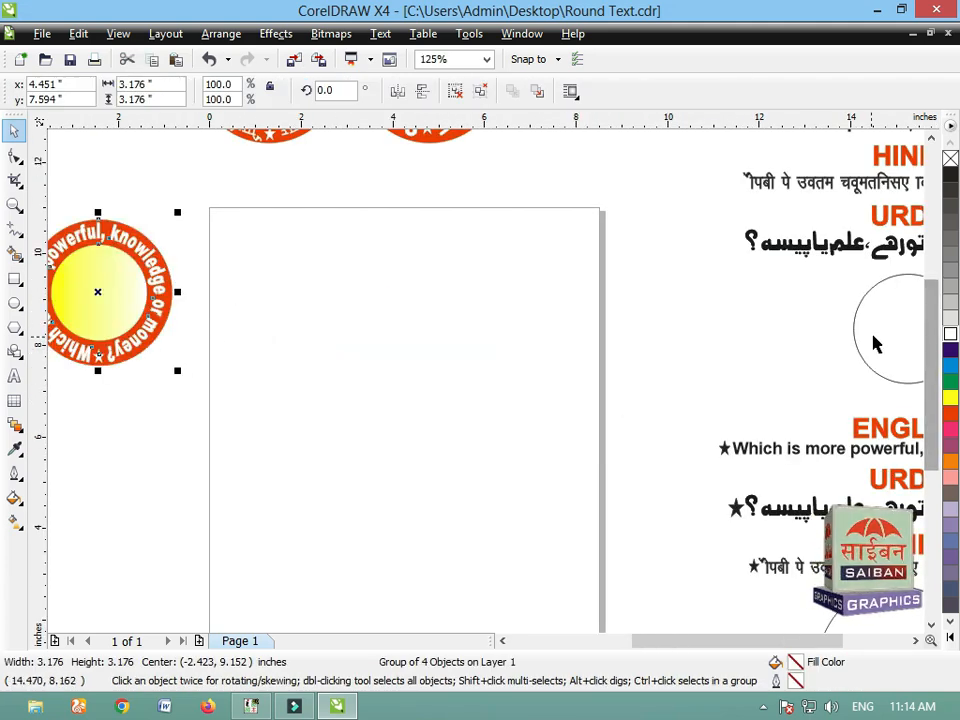
Step: Place copies of the empty circle and the Hindi text line on the page, text above circle, and centre them on each other
drag(863, 337, 350, 398)
drag(790, 192, 293, 326)
shift+click(406, 391)
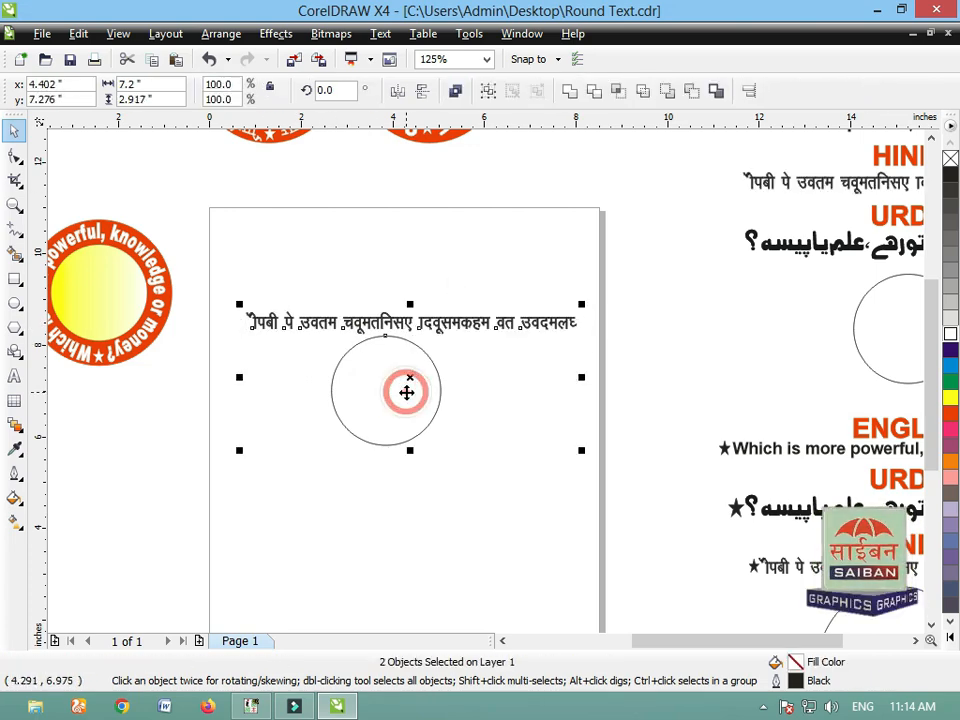
key(c)
click(412, 487)
Step: Fit the Hindi text to the circle as its path
key(F2)
drag(199, 253, 616, 504)
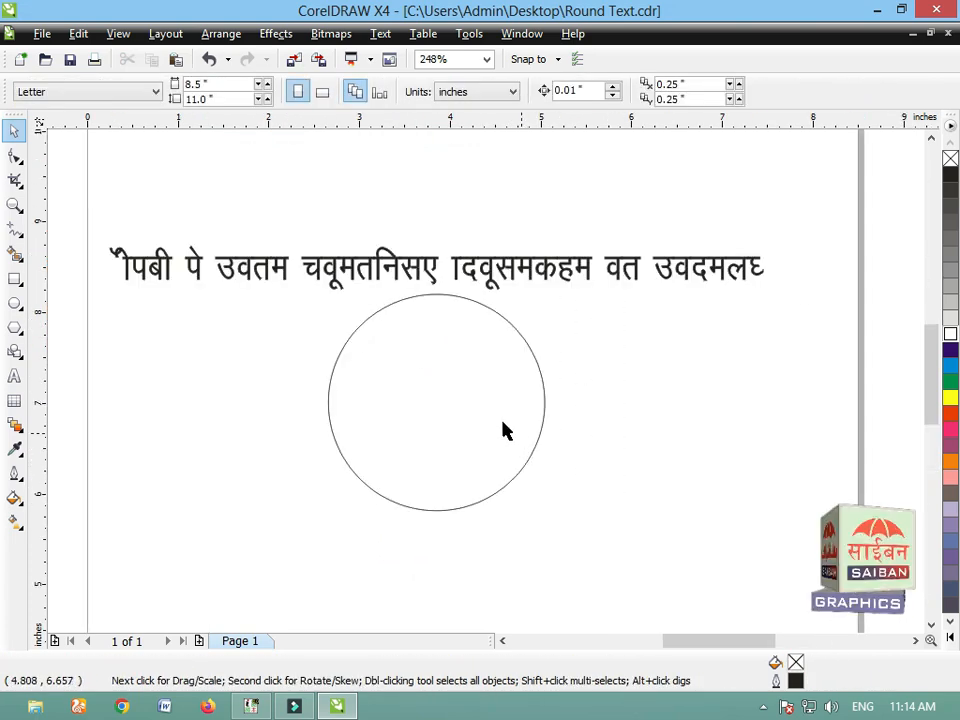
key(ctrl+a)
click(380, 33)
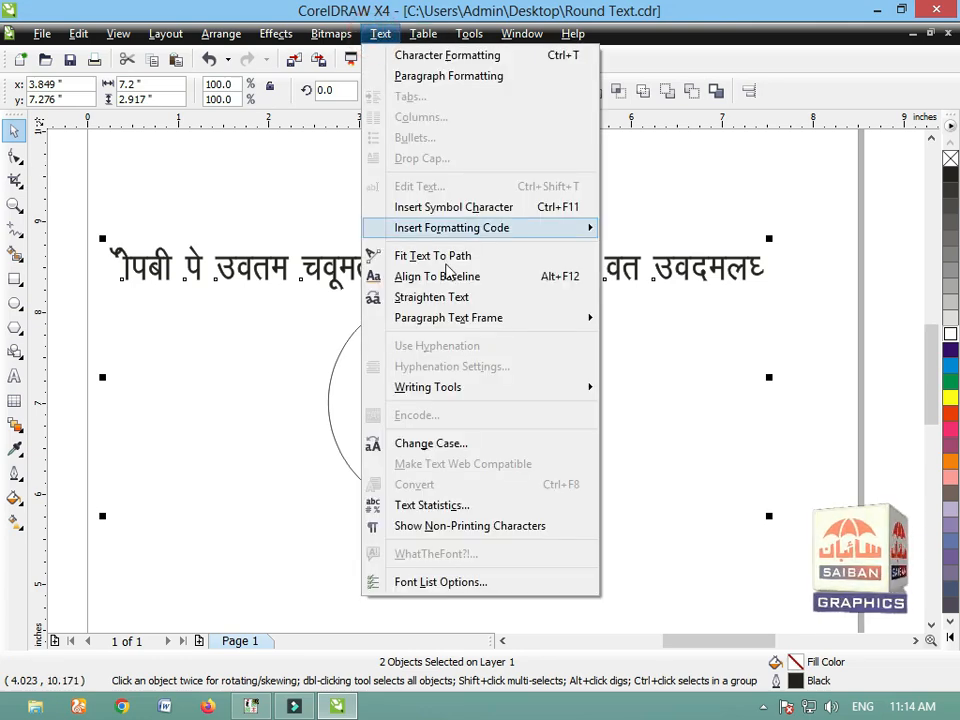
click(440, 254)
click(500, 380)
Step: Place a copy of the small star in the gap between the start and end of the circular Hindi text
key(F3)
key(F3)
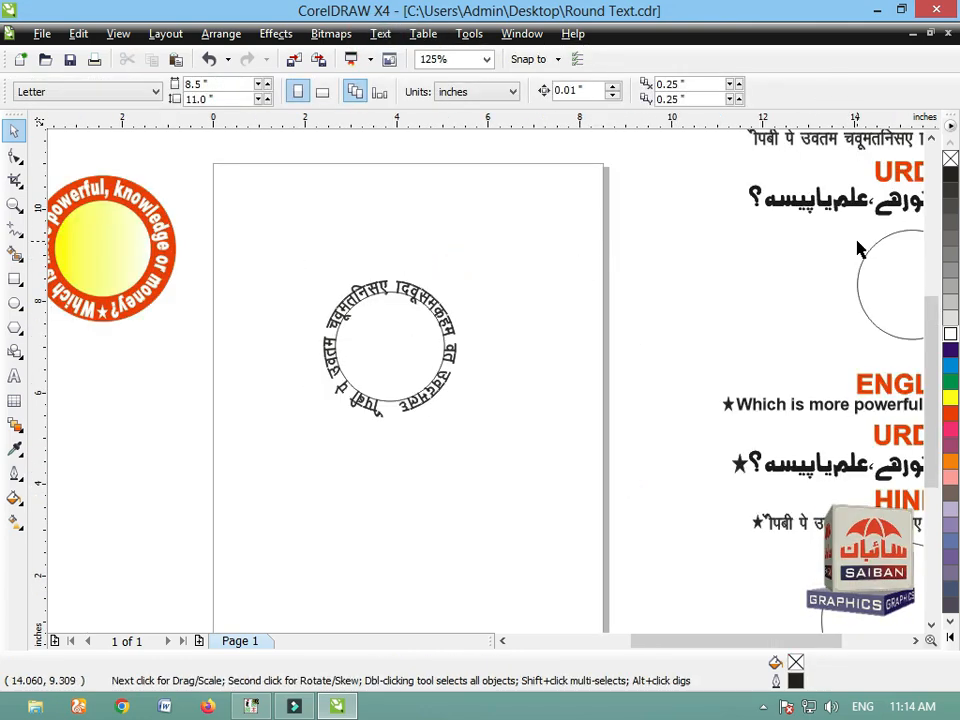
drag(506, 263, 255, 463)
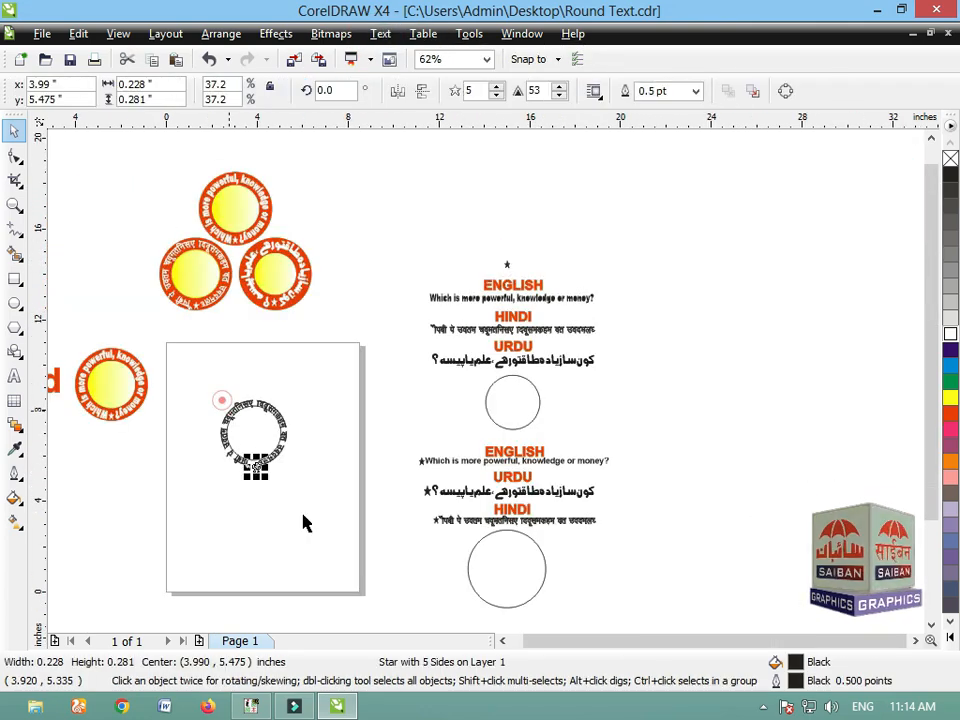
scroll(300, 515, up, 5)
drag(572, 506, 540, 478)
Step: Break the circular Hindi text apart from its circle path
key(F3)
key(F3)
click(430, 397)
key(F2)
drag(395, 163, 625, 413)
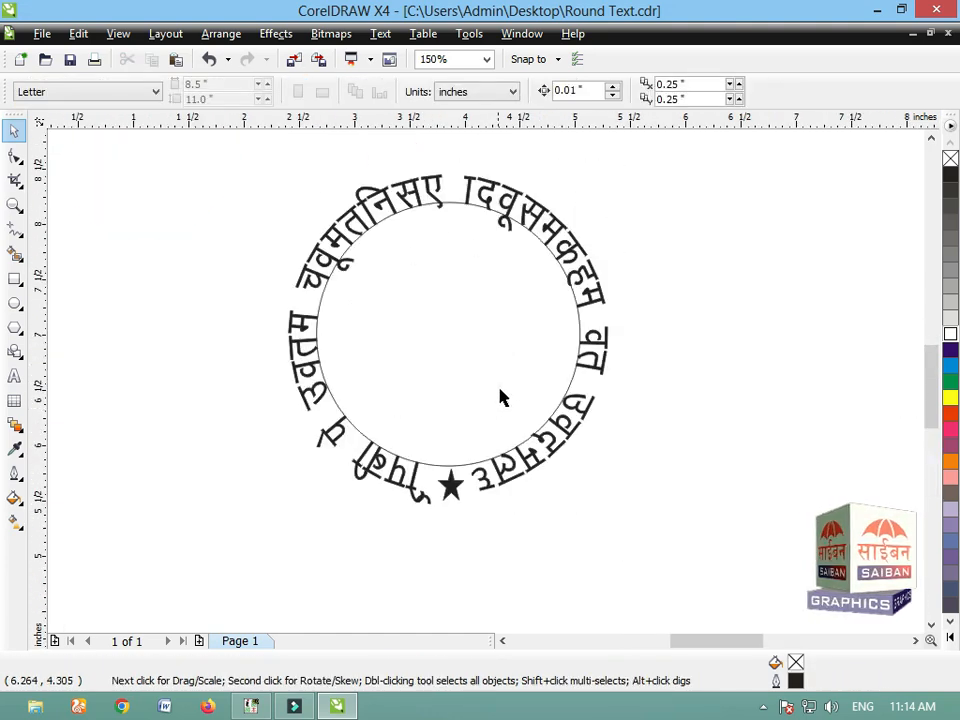
click(510, 379)
key(ctrl+k)
click(656, 393)
Step: Shrink the circle to about 2.075 in and add a concentric copy of about 3.224 in with red fill and outline
click(544, 326)
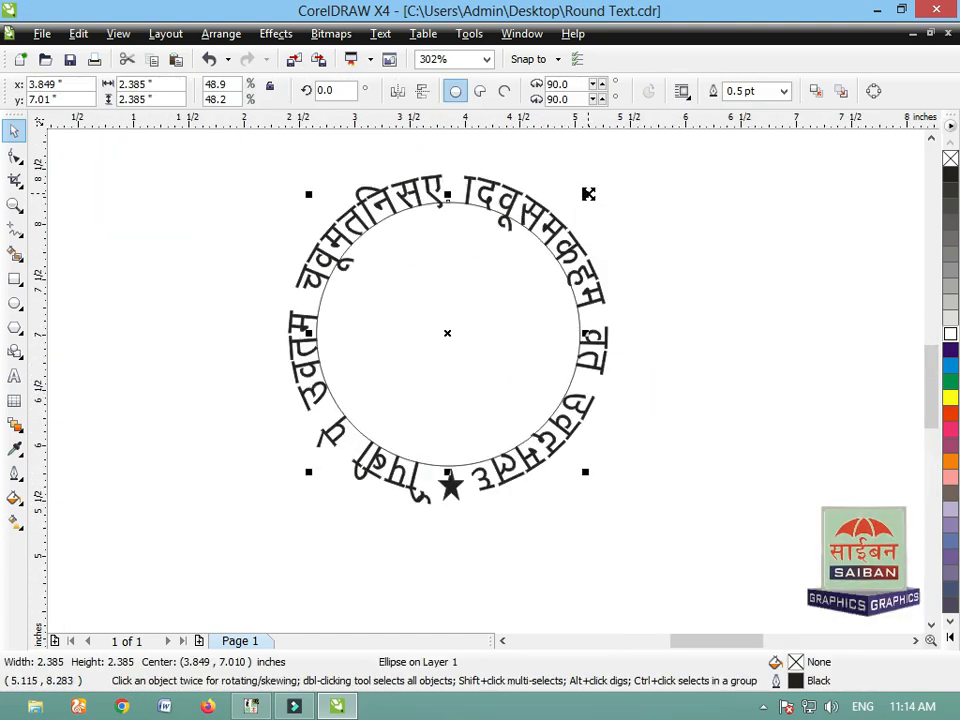
drag(588, 194, 650, 148)
click(951, 414)
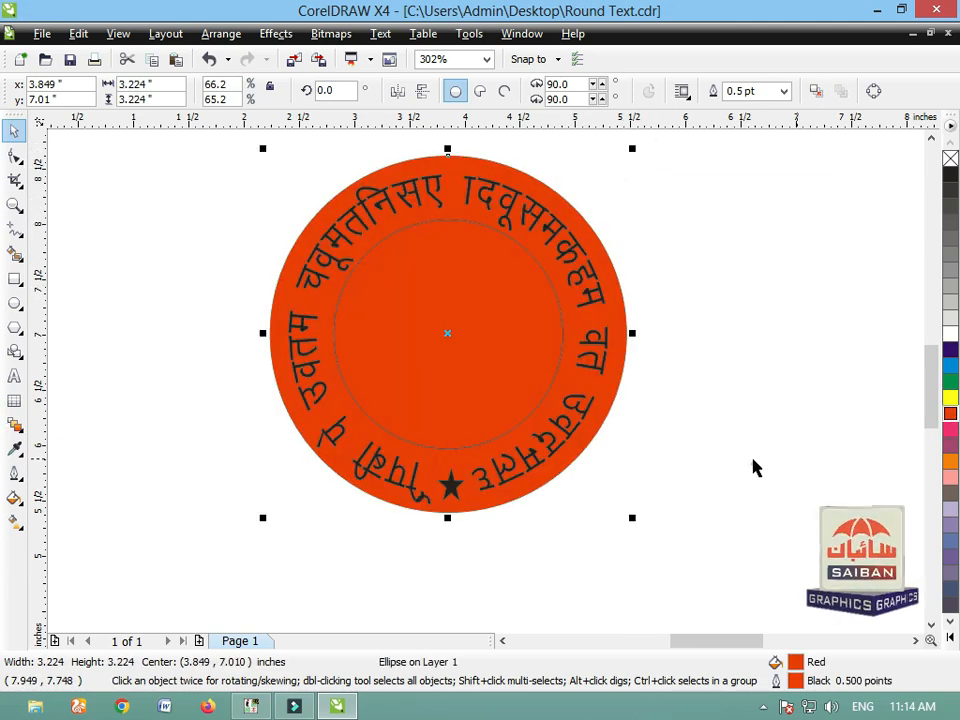
Step: Give the inner circle of the Hindi badge a linear yellow-to-white fountain fill and remove its outline
click(504, 365)
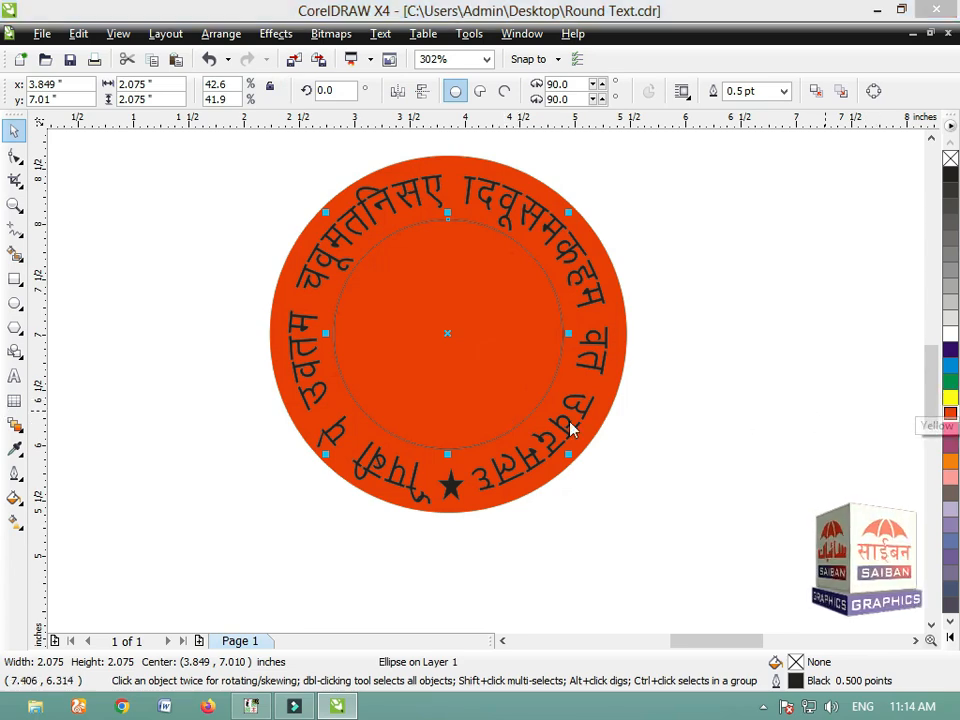
key(F11)
click(377, 364)
click(395, 410)
click(476, 507)
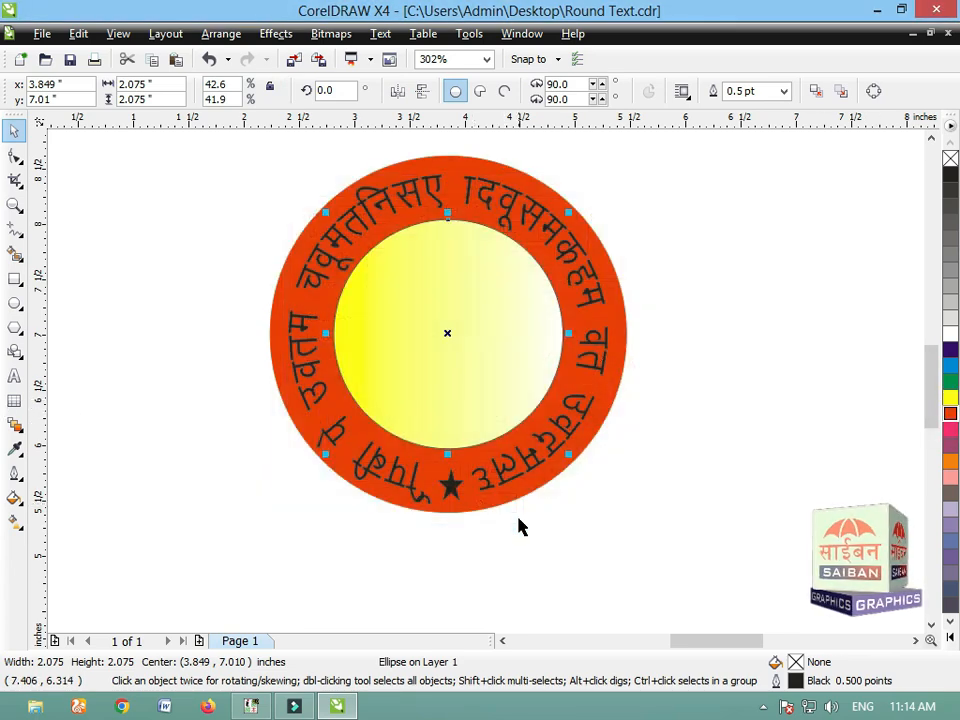
click(15, 468)
click(43, 298)
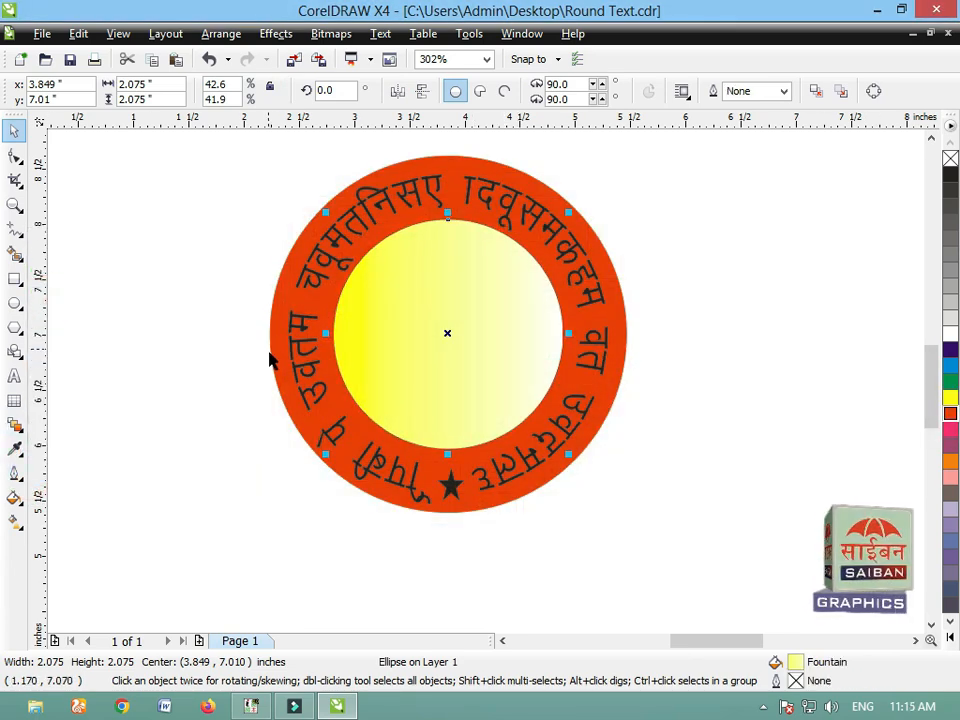
Step: Give the circular Hindi text and the star a white fill and white outline
click(272, 362)
click(400, 573)
click(596, 369)
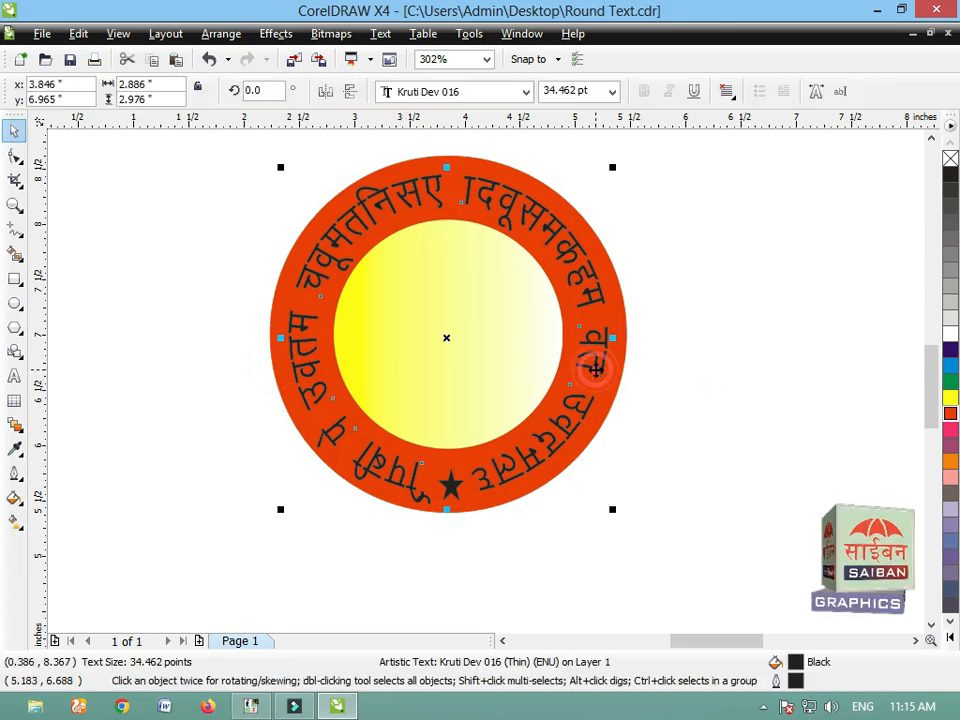
shift+click(451, 487)
click(950, 334)
right_click(950, 334)
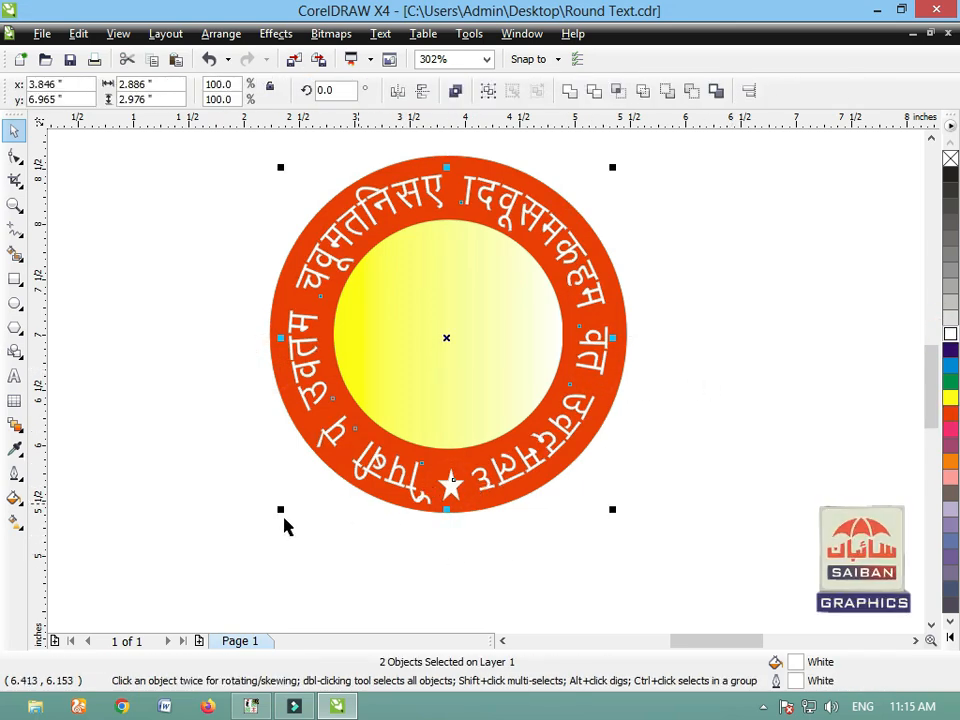
Step: Group the white Hindi text with the star
click(285, 521)
drag(240, 500, 660, 170)
shift+click(512, 546)
key(ctrl+g)
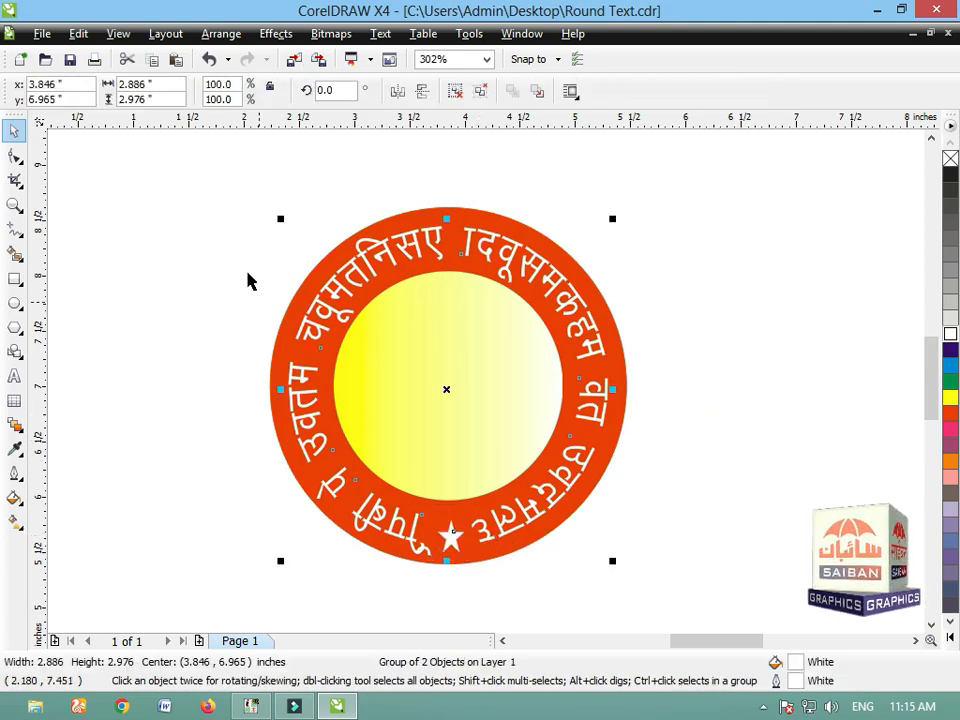
Step: Group the Hindi lettering with both circles and move the finished badge off the page, below the English badge
drag(238, 168, 655, 590)
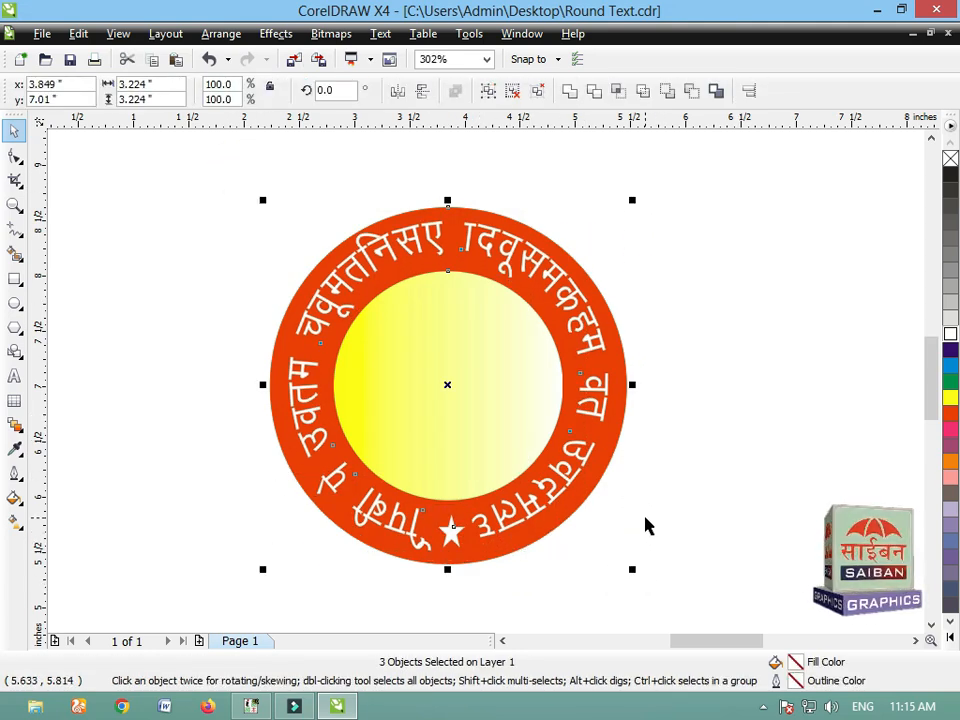
key(ctrl+g)
click(561, 538)
scroll(565, 437, down, 2)
drag(513, 453, 157, 529)
click(523, 439)
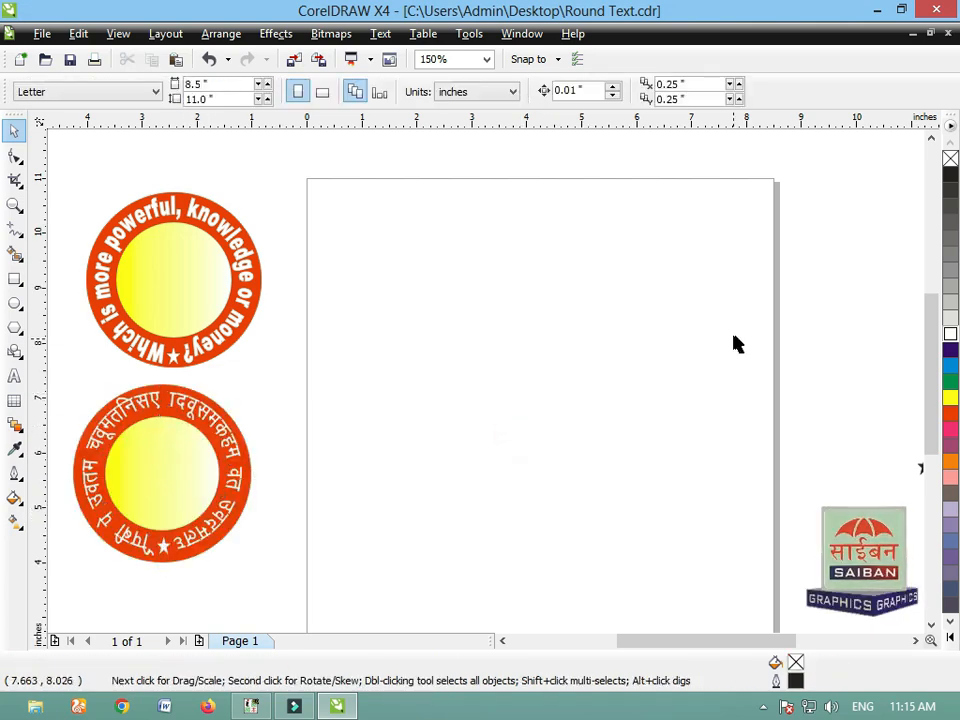
Step: Place copies of the empty circle and the Urdu text line on the blank page
scroll(734, 336, down, 1)
drag(707, 373, 408, 411)
right_click(408, 411)
drag(656, 320, 367, 368)
right_click(367, 368)
Step: Position the Urdu text just above the circle and centre the two on each other horizontally
key(F2)
drag(270, 304, 561, 491)
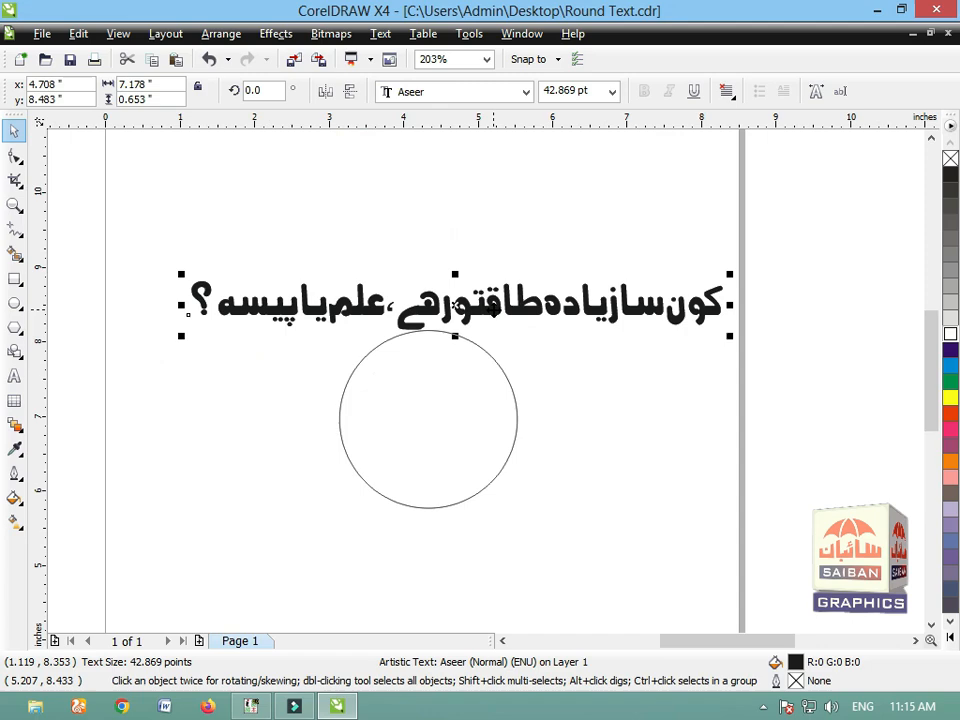
drag(490, 308, 444, 314)
shift+click(437, 390)
key(c)
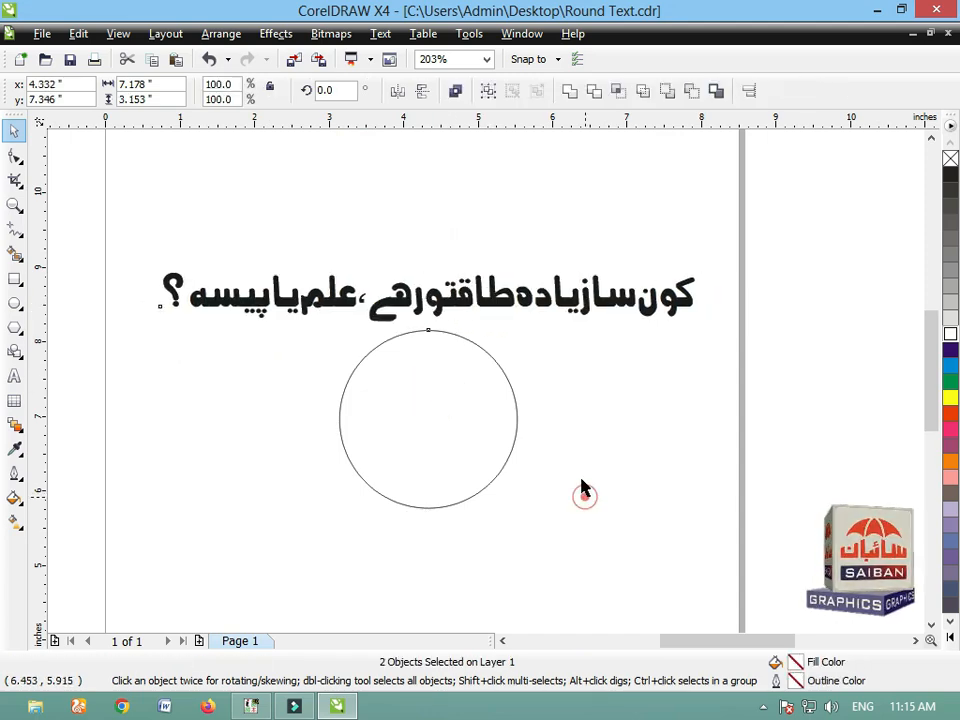
click(585, 493)
Step: Fit the Urdu text to the circle as its path
click(470, 305)
shift+click(472, 405)
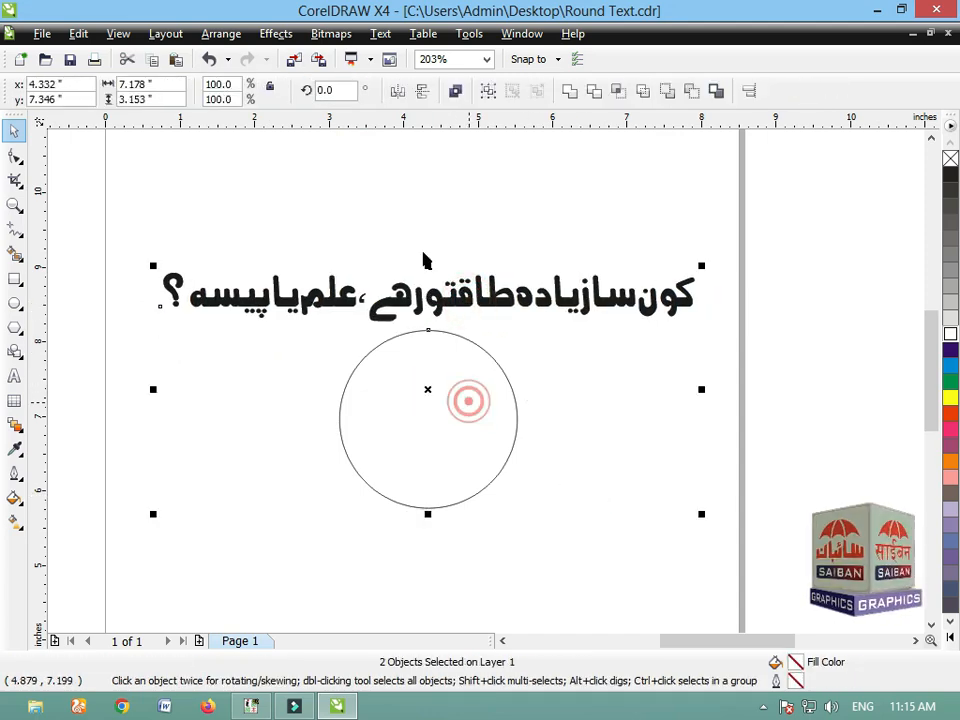
click(381, 33)
click(400, 251)
click(654, 474)
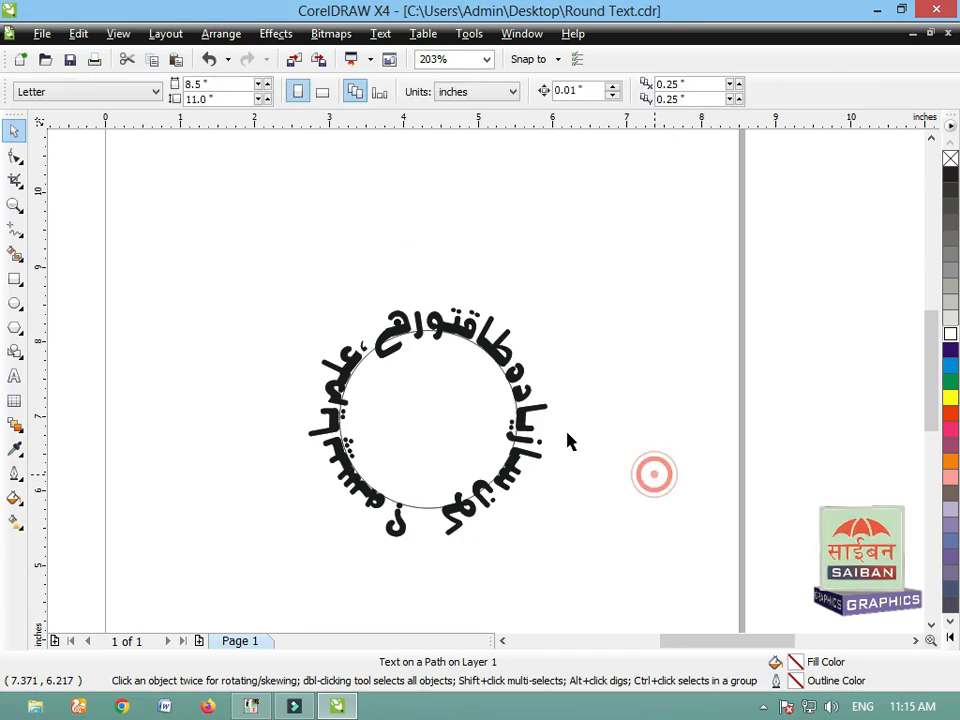
Step: Copy the small star into the gap between the start and end of the circular Urdu text and adjust its position
scroll(588, 460, down, 1)
click(931, 141)
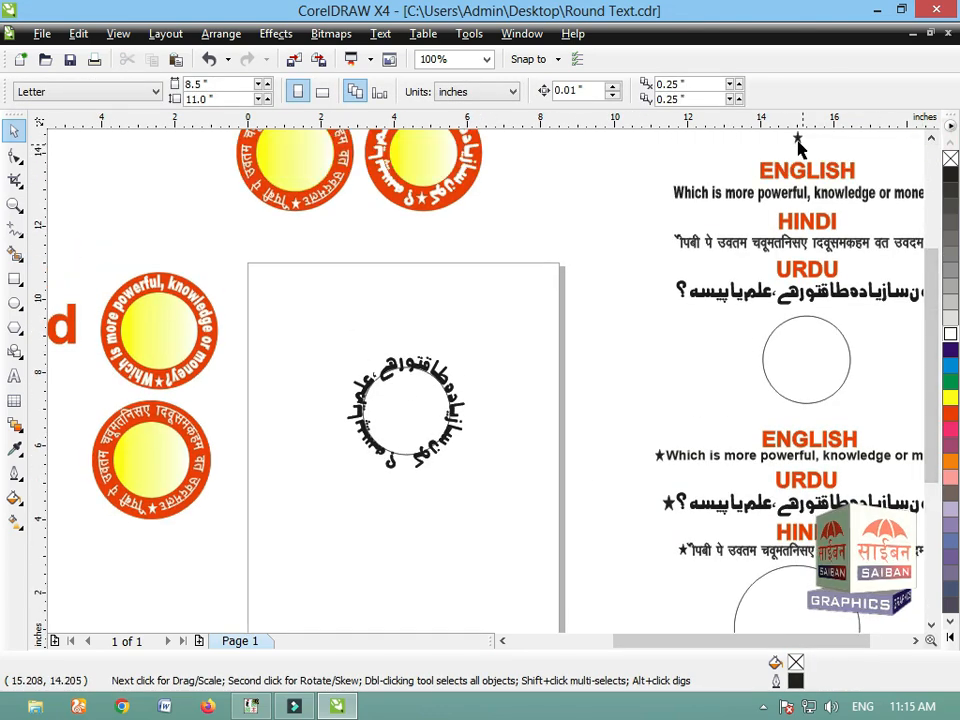
drag(798, 141, 404, 467)
right_click(404, 467)
key(F2)
drag(372, 398, 432, 487)
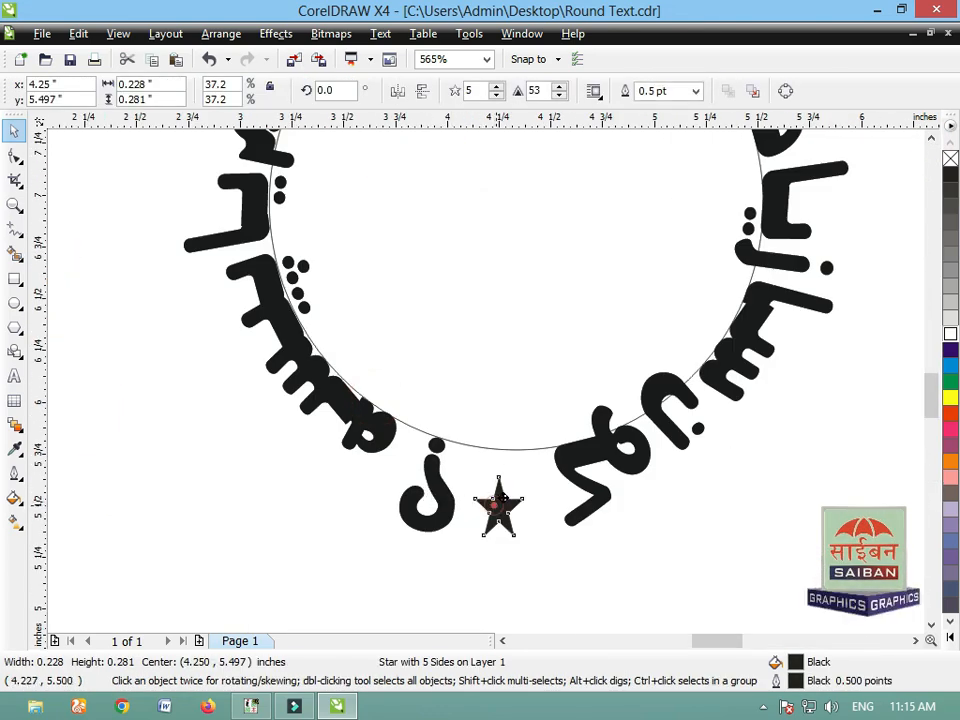
drag(498, 500, 502, 485)
scroll(489, 439, down, 4)
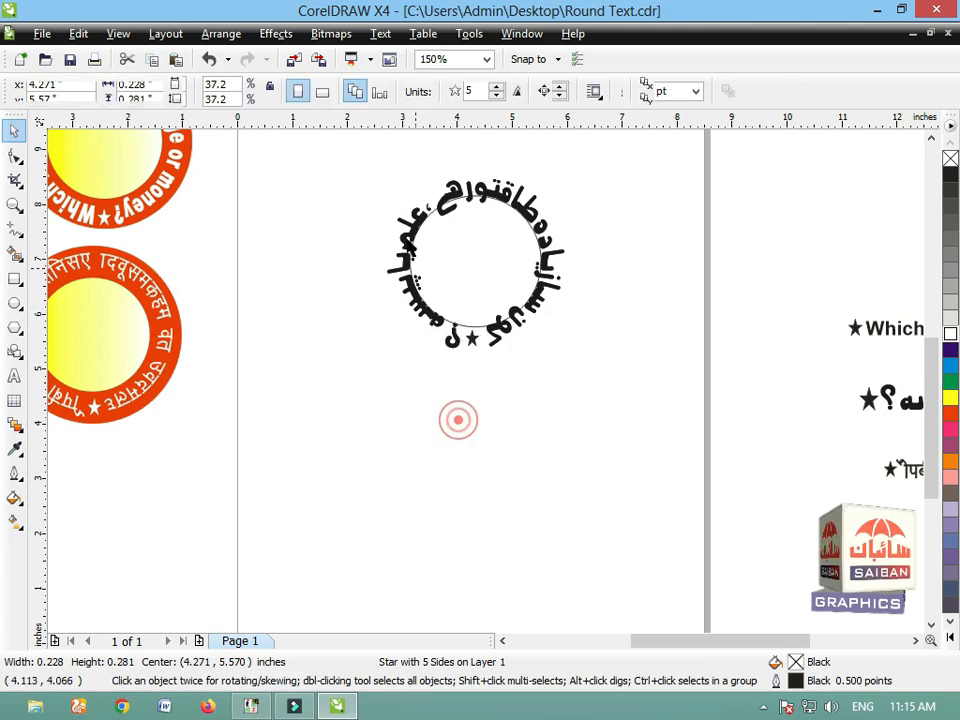
Step: Break the Urdu text apart from its circle path and shrink the circle to about 1.94 in
key(F2)
drag(372, 163, 658, 407)
click(424, 297)
key(ctrl+k)
click(745, 317)
click(393, 262)
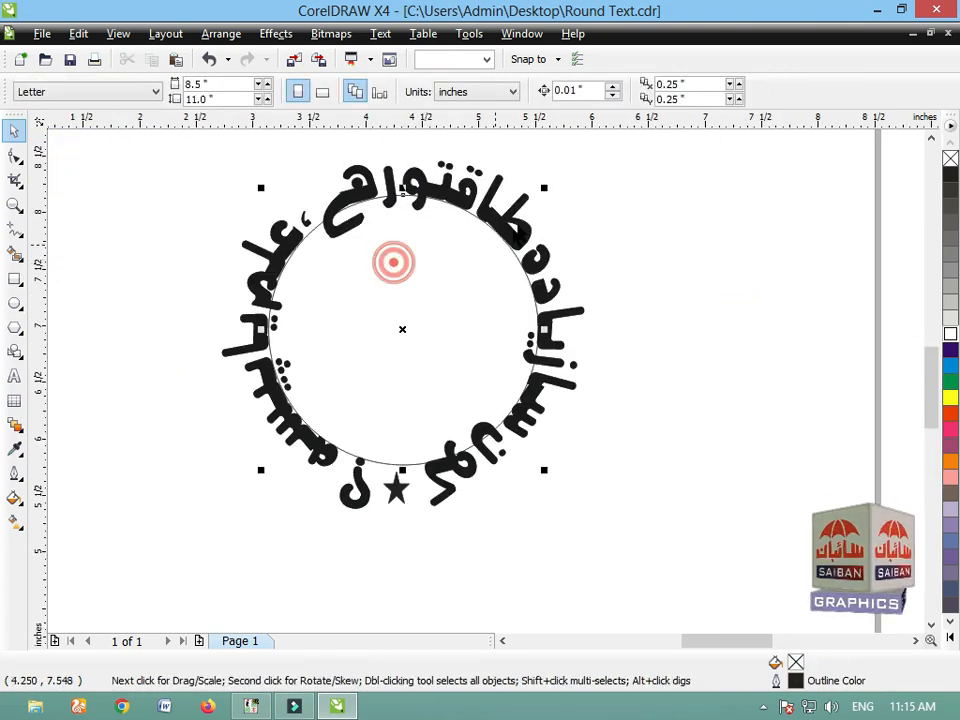
drag(544, 187, 518, 212)
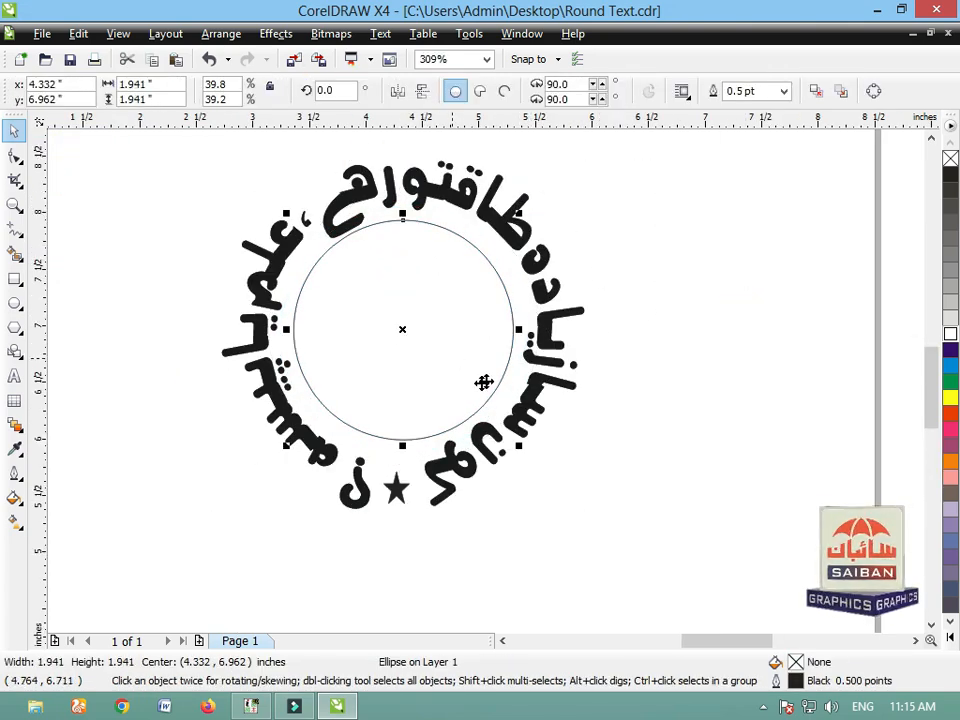
Step: Add a concentric circle copy of about 3.39 in around the Urdu text, with red fill and outline
scroll(514, 396, down, 1)
key(F2)
drag(320, 227, 667, 532)
drag(527, 260, 600, 197)
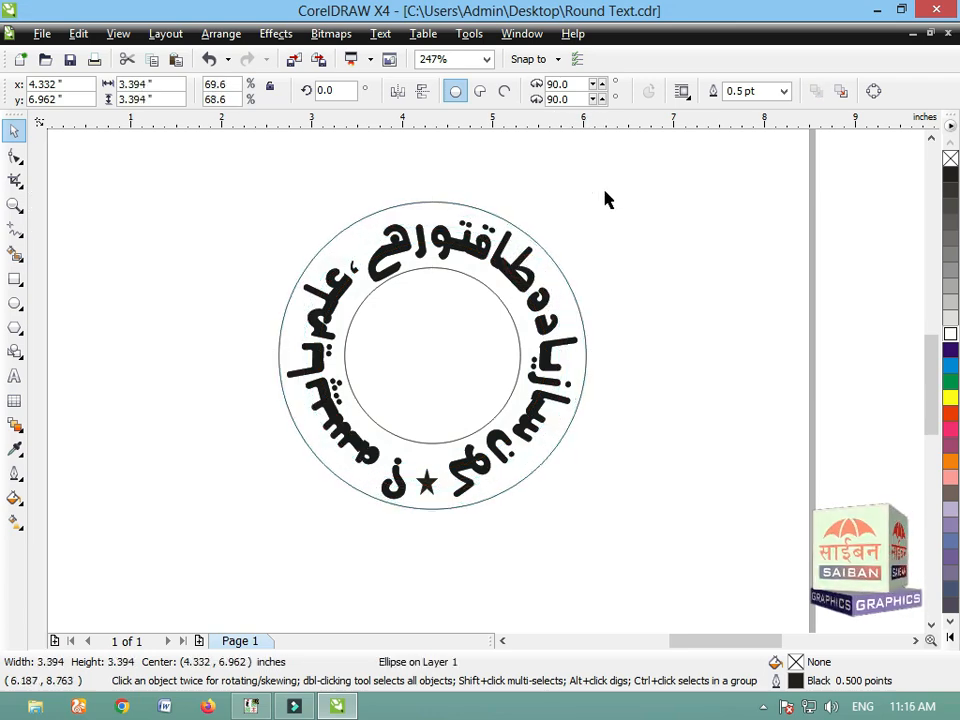
click(948, 410)
right_click(948, 410)
Step: Remove the outline of the Urdu badge's inner circle and give it a linear yellow-to-white fountain fill
click(478, 372)
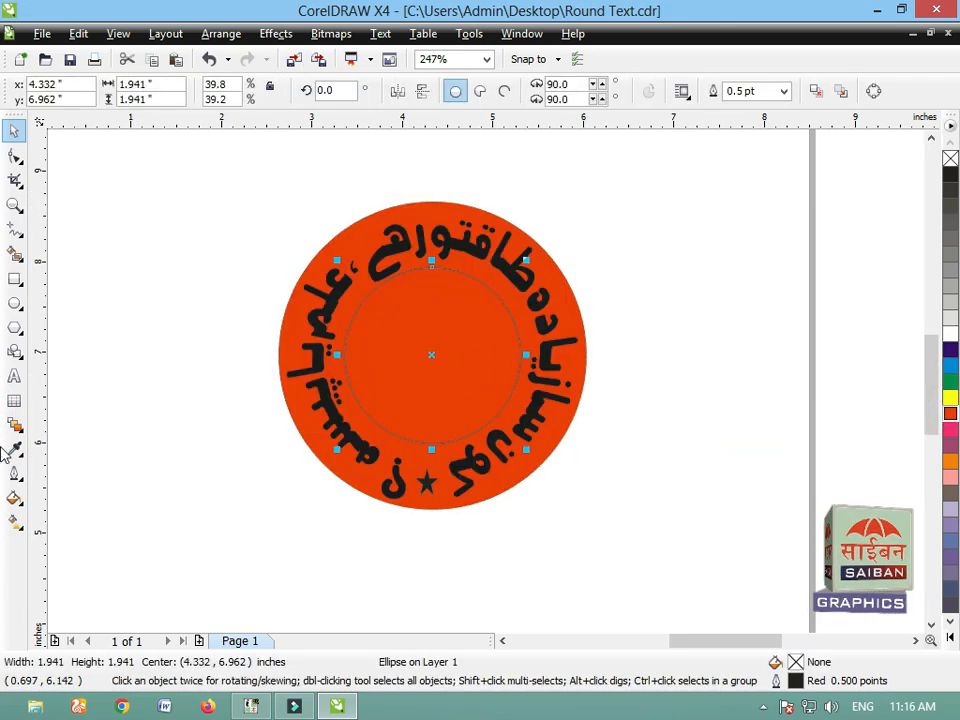
click(13, 474)
click(73, 298)
key(F11)
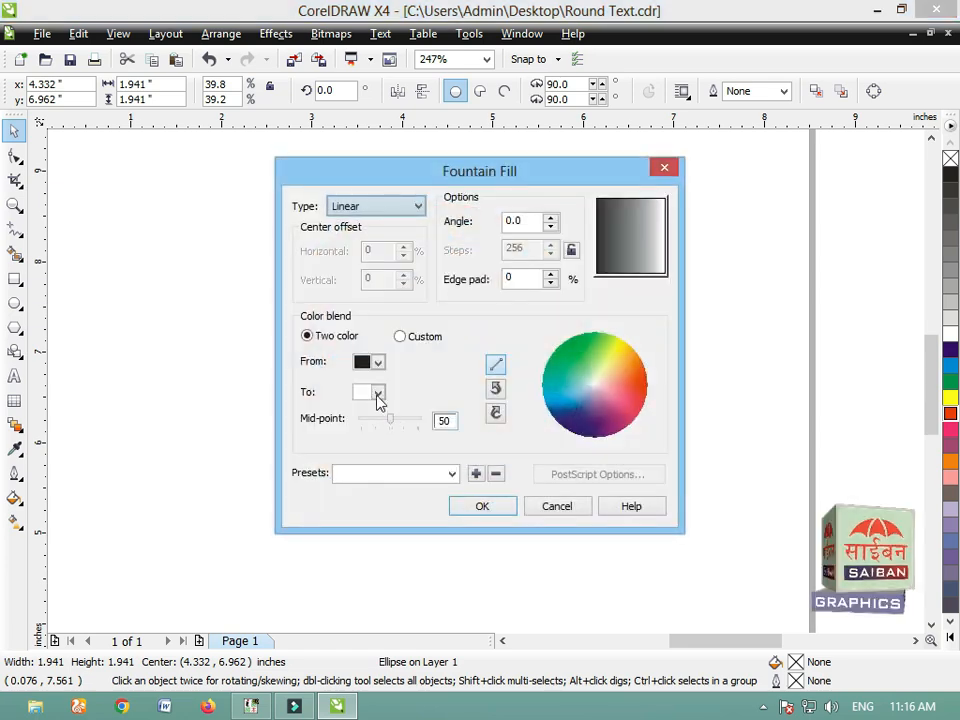
click(378, 362)
click(391, 409)
click(481, 507)
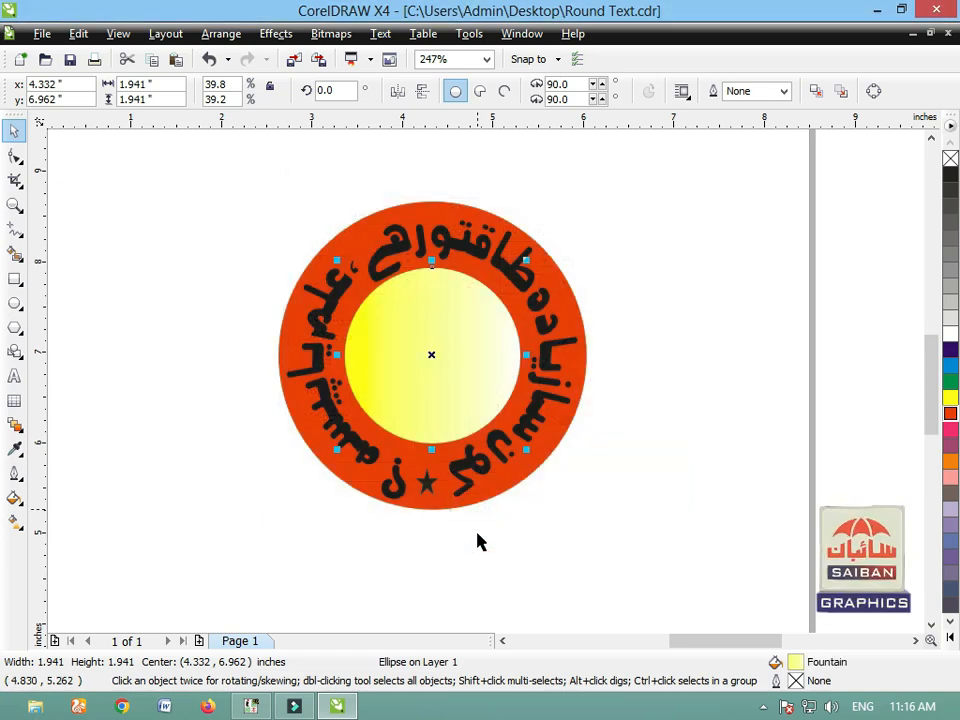
Step: Enlarge the star between the ends of the Urdu text to about 0.29 in wide
click(349, 538)
click(425, 484)
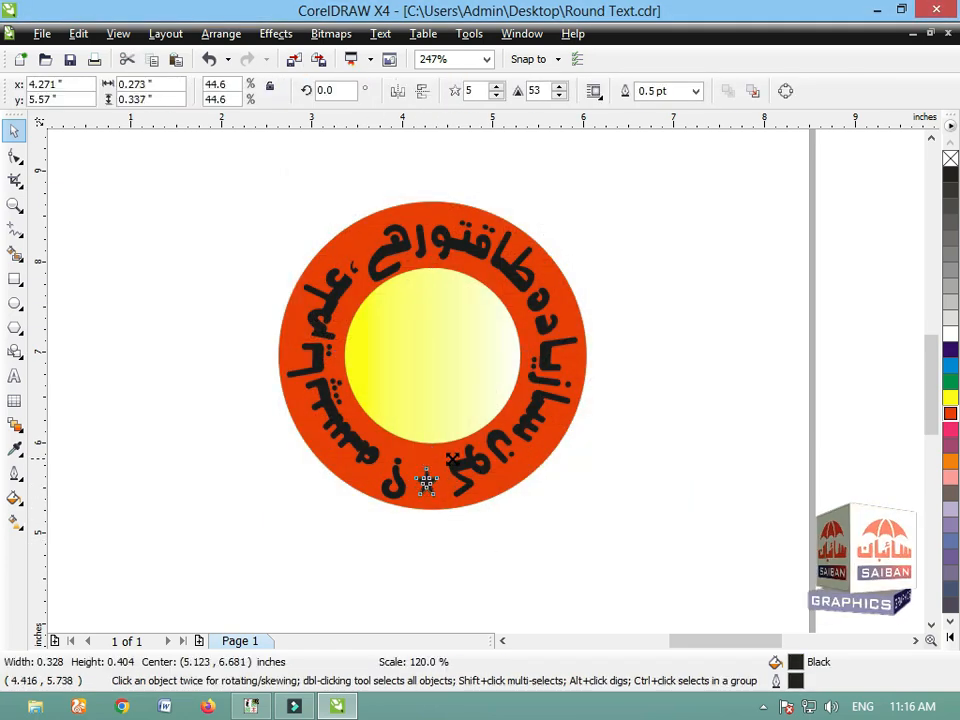
click(461, 559)
Step: Give the star and the circular Urdu text a white fill and white outline
click(425, 487)
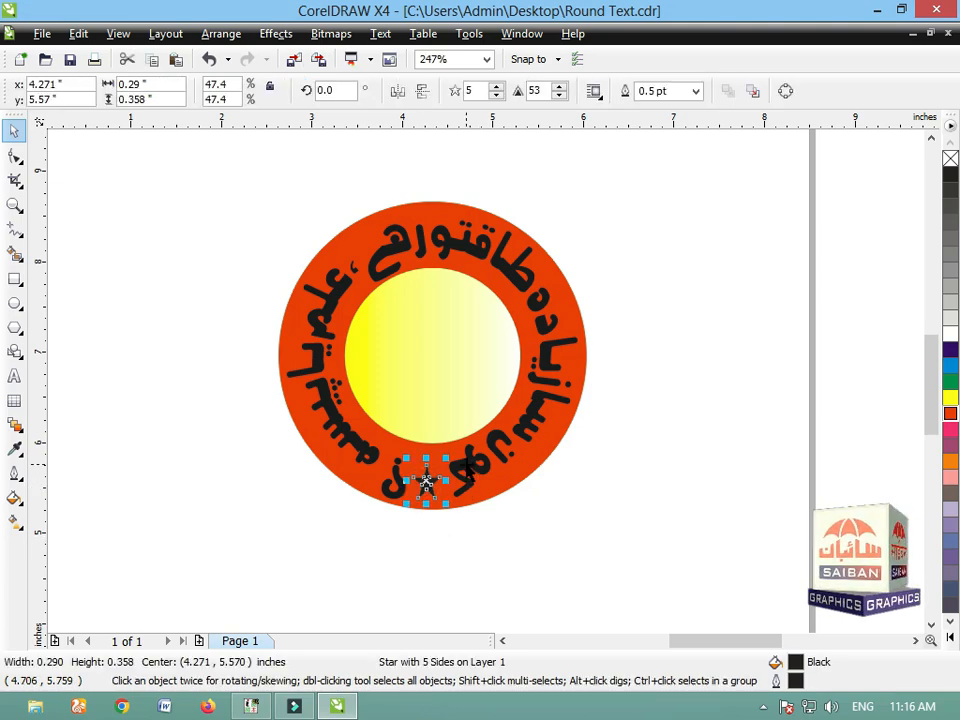
shift+click(465, 465)
click(950, 333)
click(300, 272)
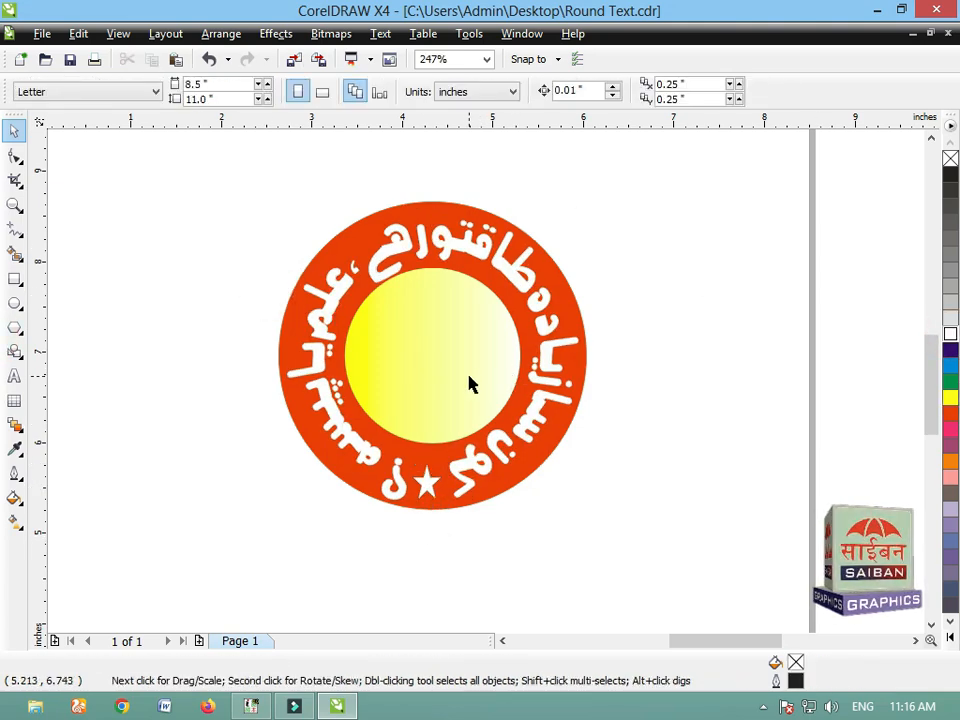
Step: Group the white Urdu text with the star
click(469, 381)
click(437, 482)
shift+click(467, 461)
key(ctrl+g)
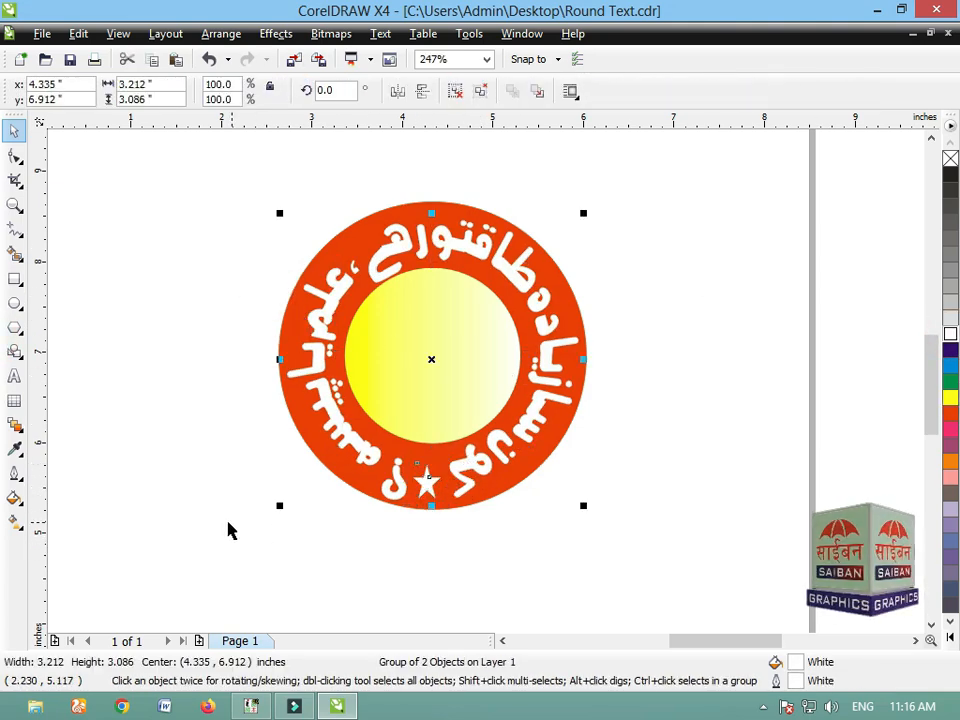
Step: Group the Urdu badge's rings and lettering, and move the badge below the Hindi badge beside the page
drag(229, 529, 667, 205)
key(ctrl+g)
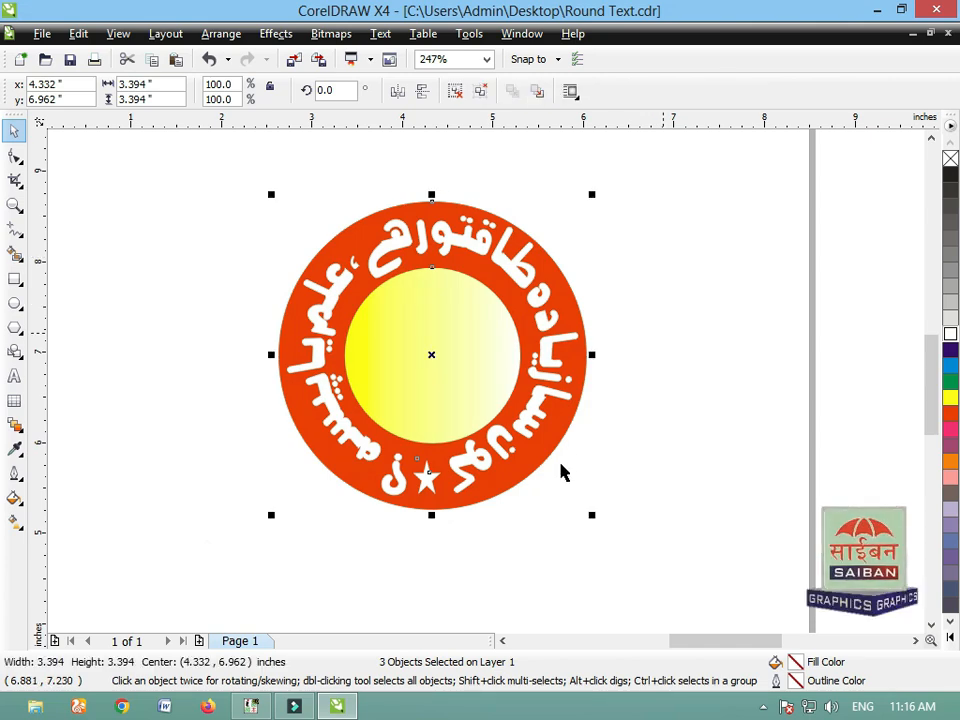
scroll(445, 315, down, 2)
click(546, 461)
drag(485, 340, 154, 576)
click(395, 537)
scroll(400, 500, down, 2)
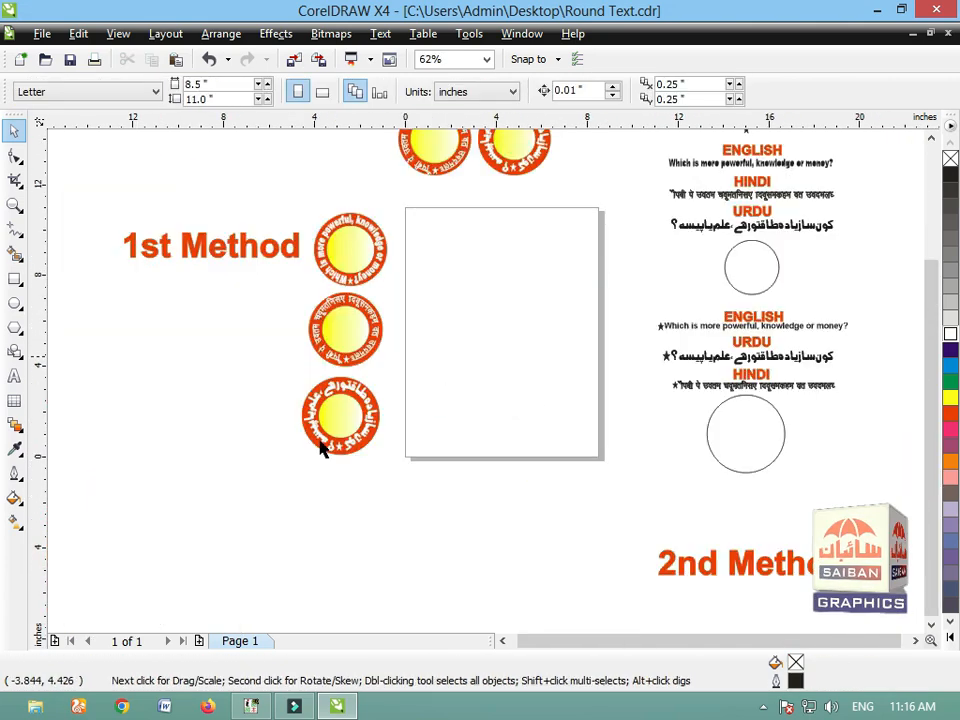
Step: Align the English, Hindi and Urdu badges beside the 1st Method title on a common vertical centre line
drag(289, 480, 440, 196)
key(F2)
drag(306, 197, 403, 460)
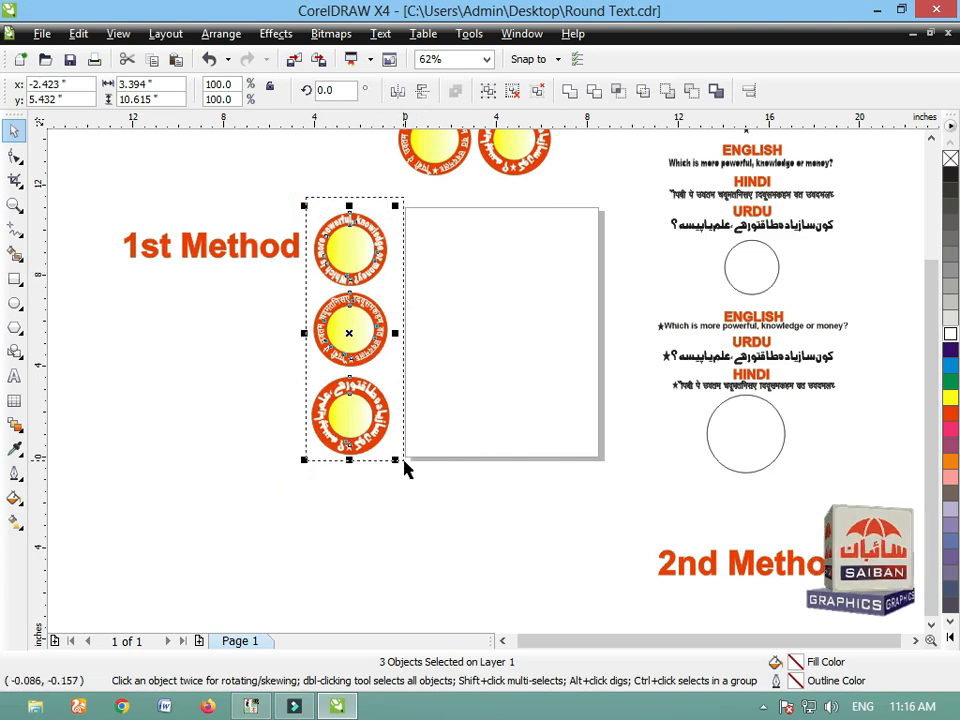
click(684, 496)
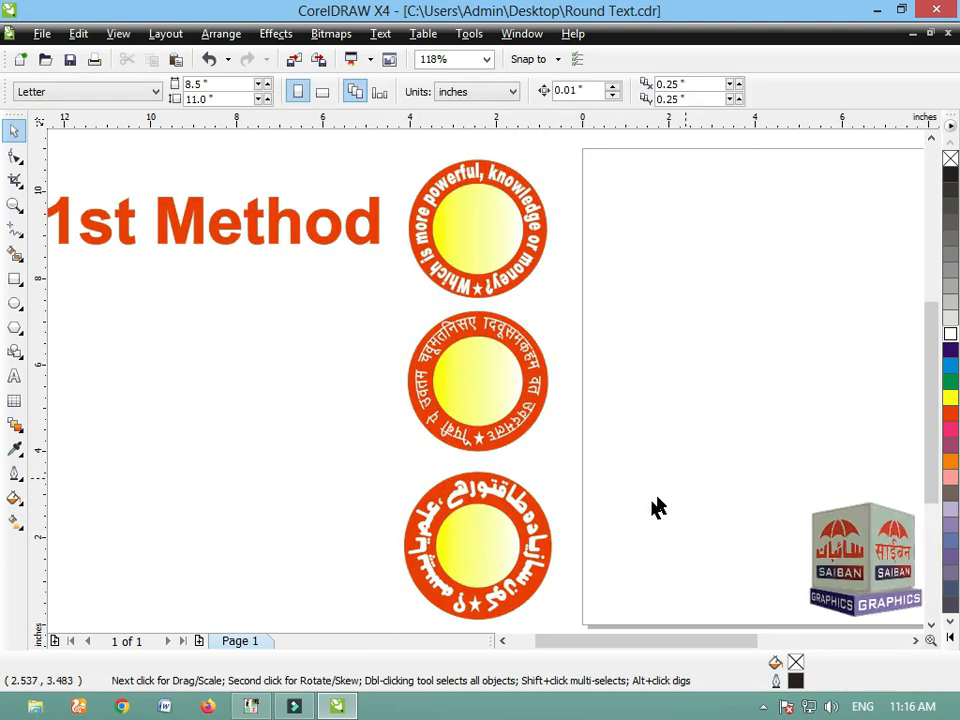
Step: Move the 2nd Method title to the space directly below the Urdu badge, outside the page
scroll(480, 395, down, 2)
drag(371, 443, 561, 246)
drag(524, 272, 500, 198)
drag(716, 442, 589, 321)
drag(536, 266, 680, 375)
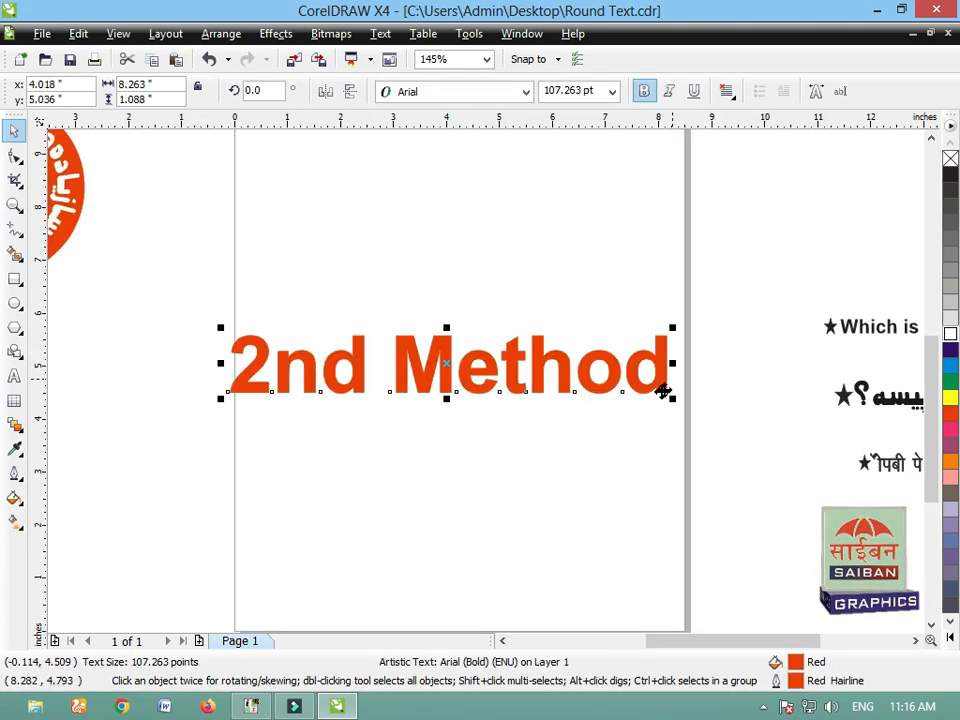
click(568, 475)
scroll(527, 407, down, 1)
drag(517, 372, 240, 365)
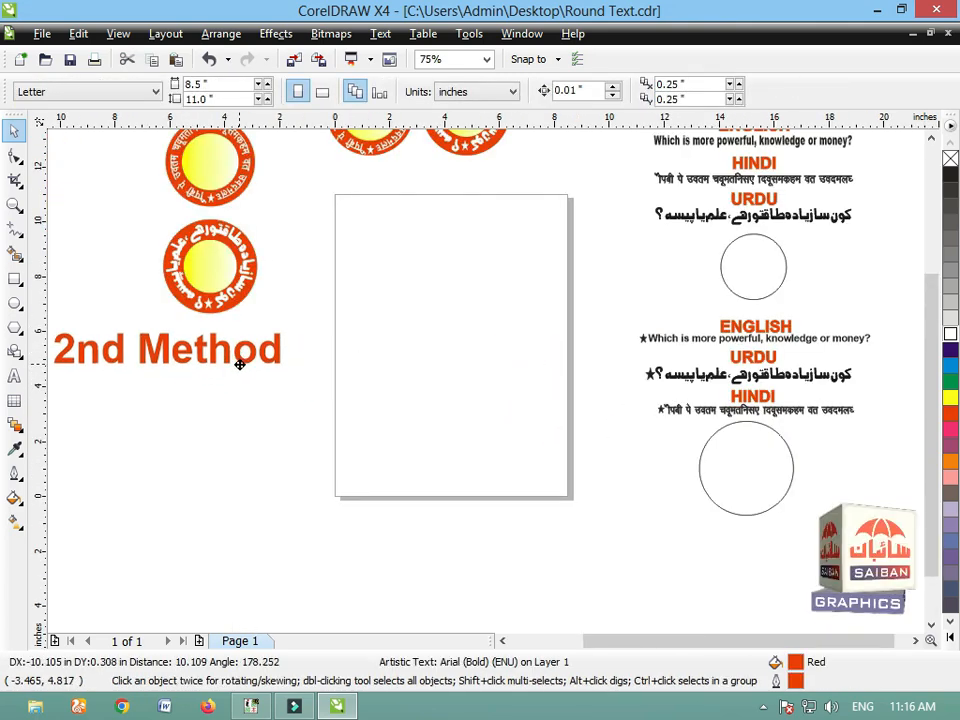
click(629, 498)
Step: Place a copy of the starred English text below the page and open the Artistic Media docker
drag(838, 641, 860, 641)
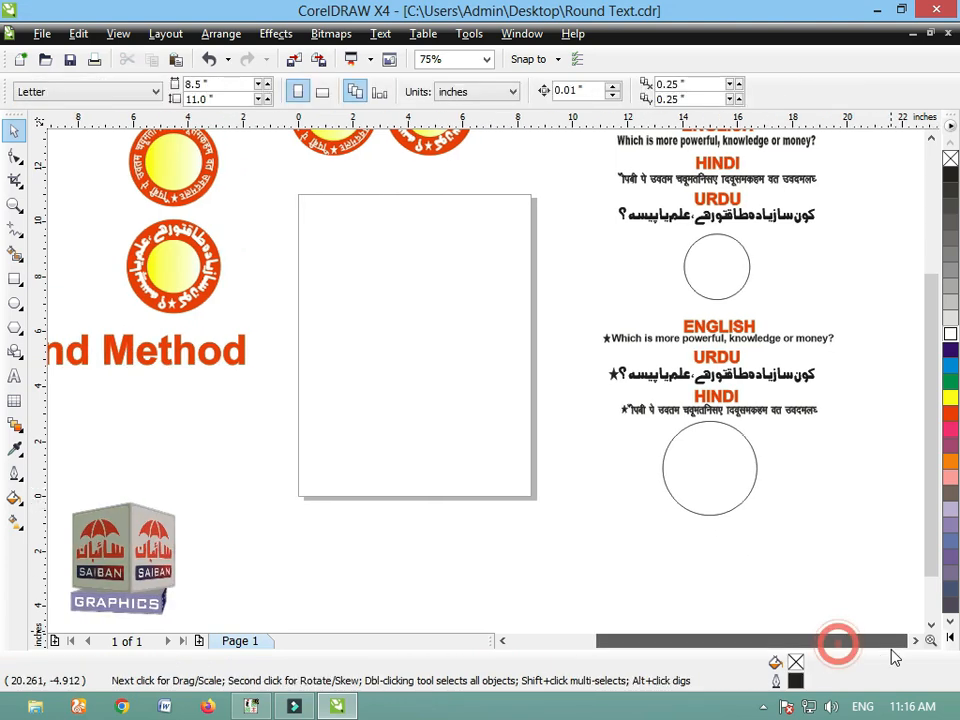
drag(672, 342, 522, 545)
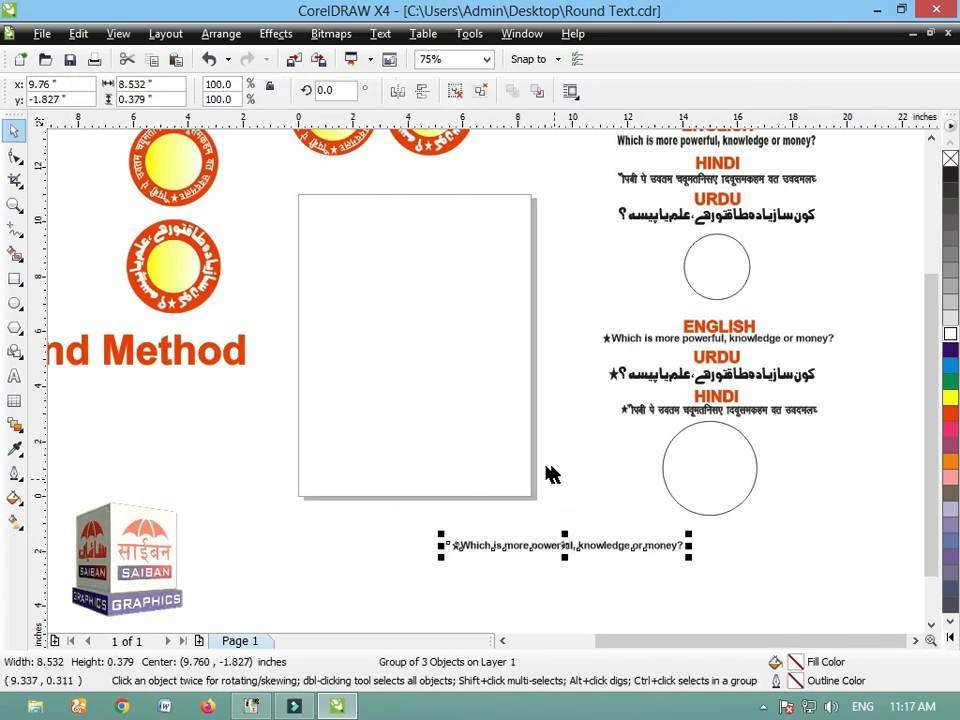
click(222, 34)
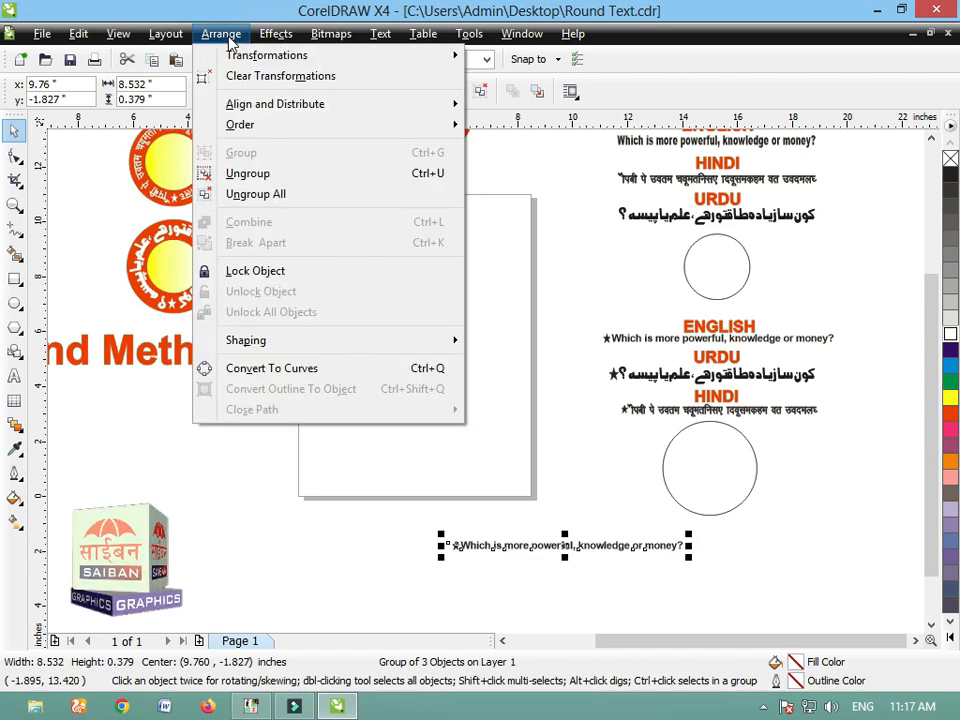
mouse_move(277, 45)
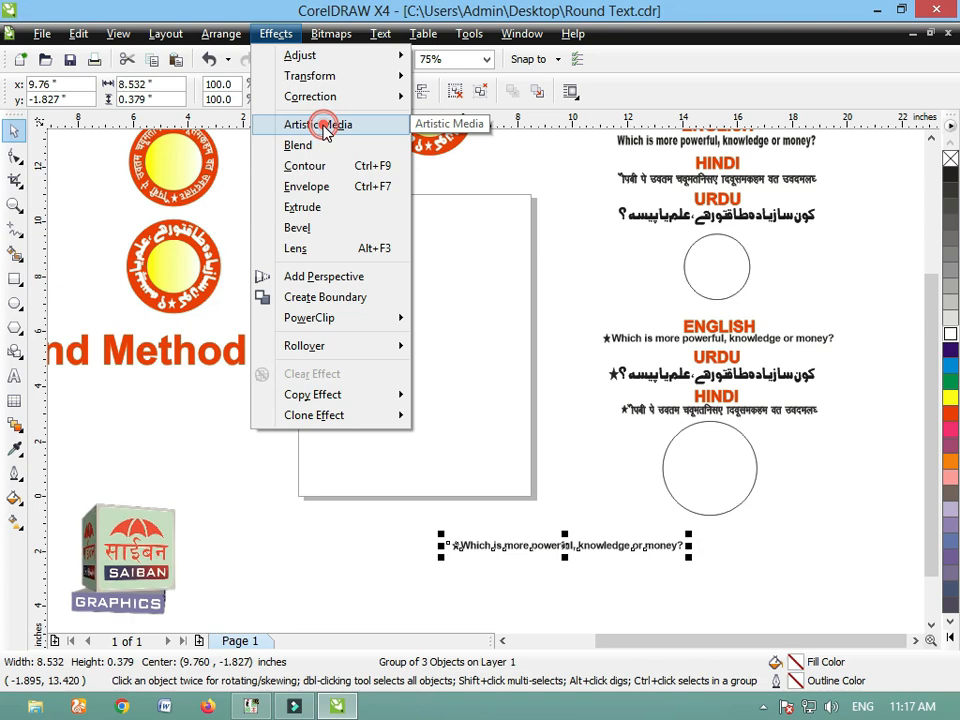
click(425, 172)
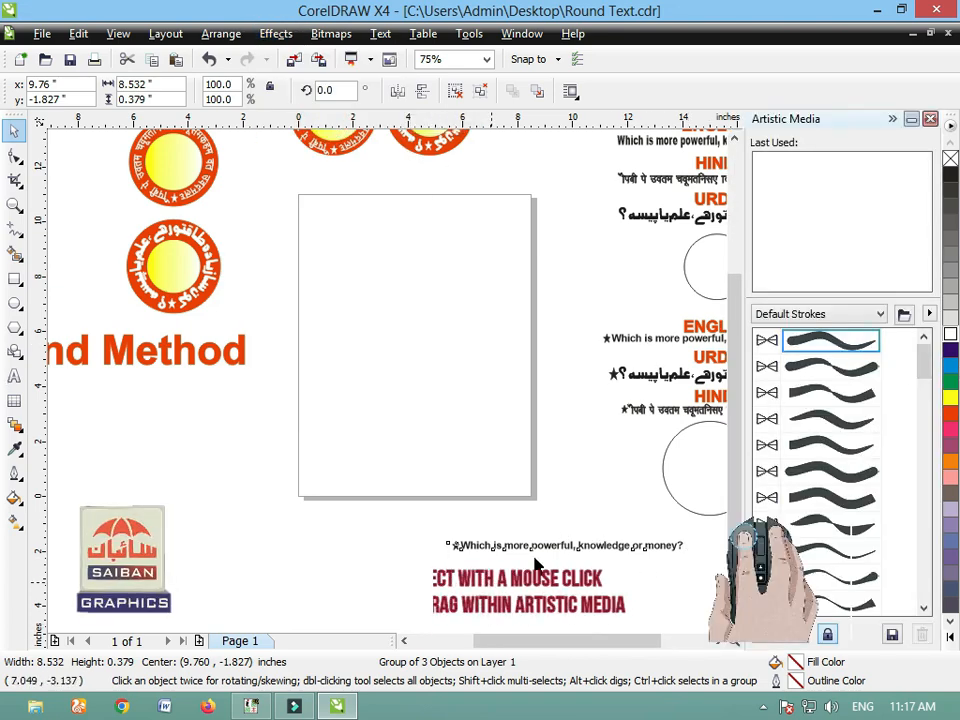
Step: Create a Brushes-type Artistic Media stroke from the copied English text and save it as Eng
drag(549, 545, 821, 440)
click(481, 390)
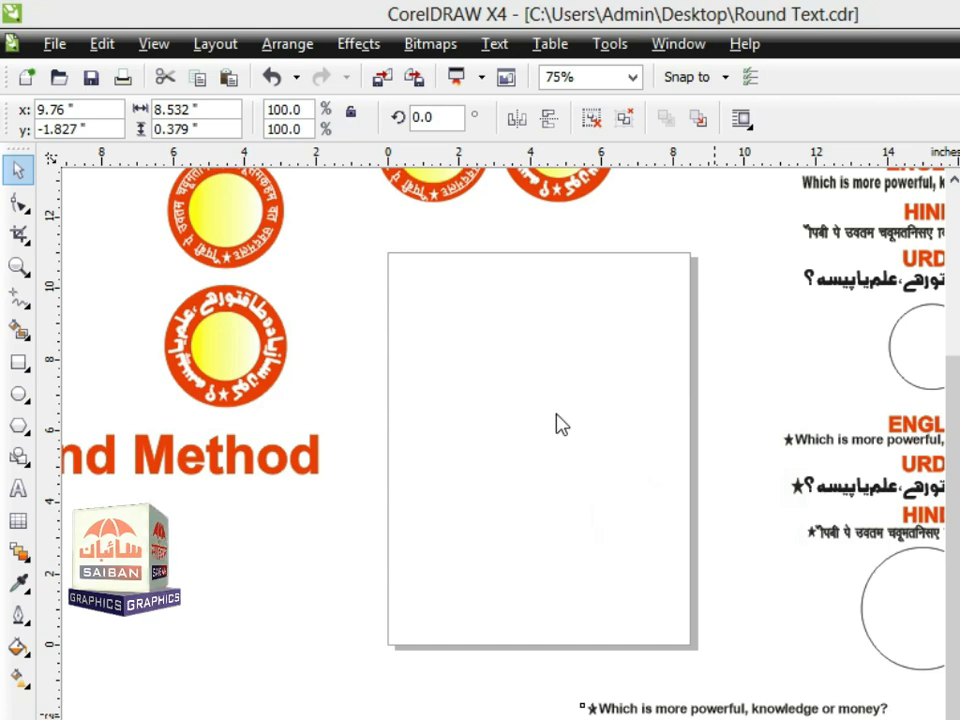
text(Eng)
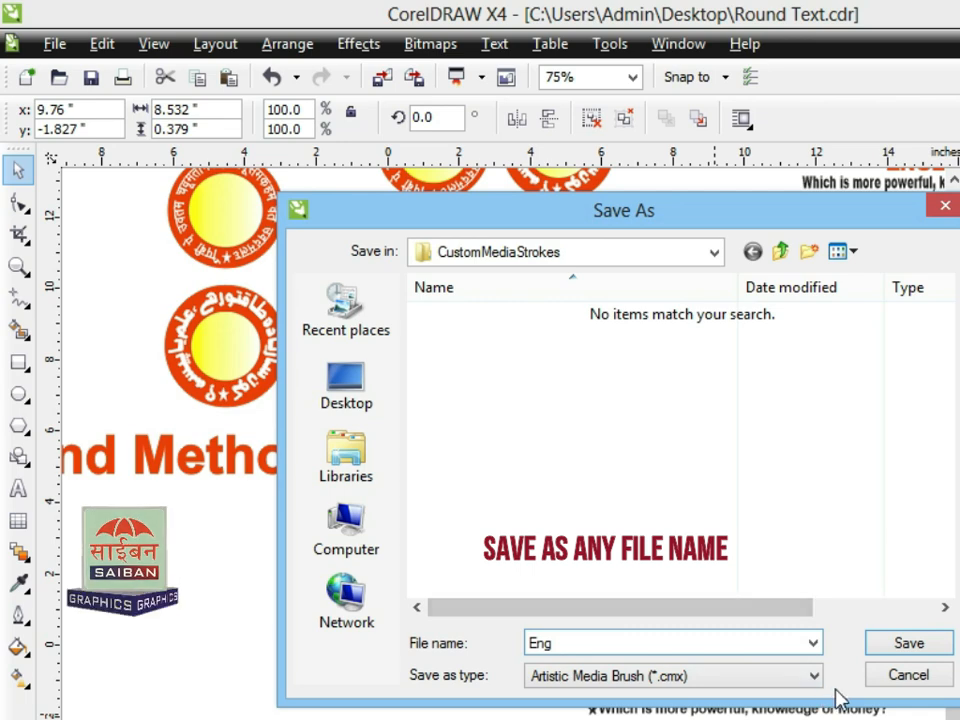
click(890, 645)
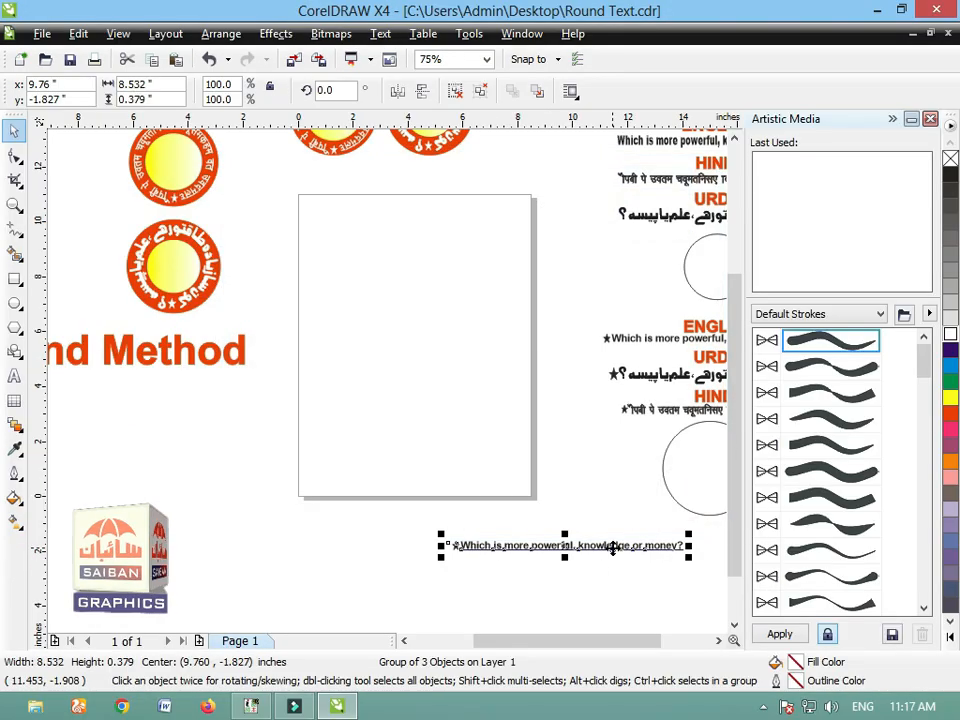
Step: Delete the English text copy and move the large circle farther down below the Hindi text
scroll(613, 548, down, 1)
key(F2)
drag(208, 201, 610, 509)
key(Delete)
drag(437, 369, 428, 428)
click(548, 441)
Step: Apply the saved English text brush stroke to the large circle below the Hindi text
click(438, 405)
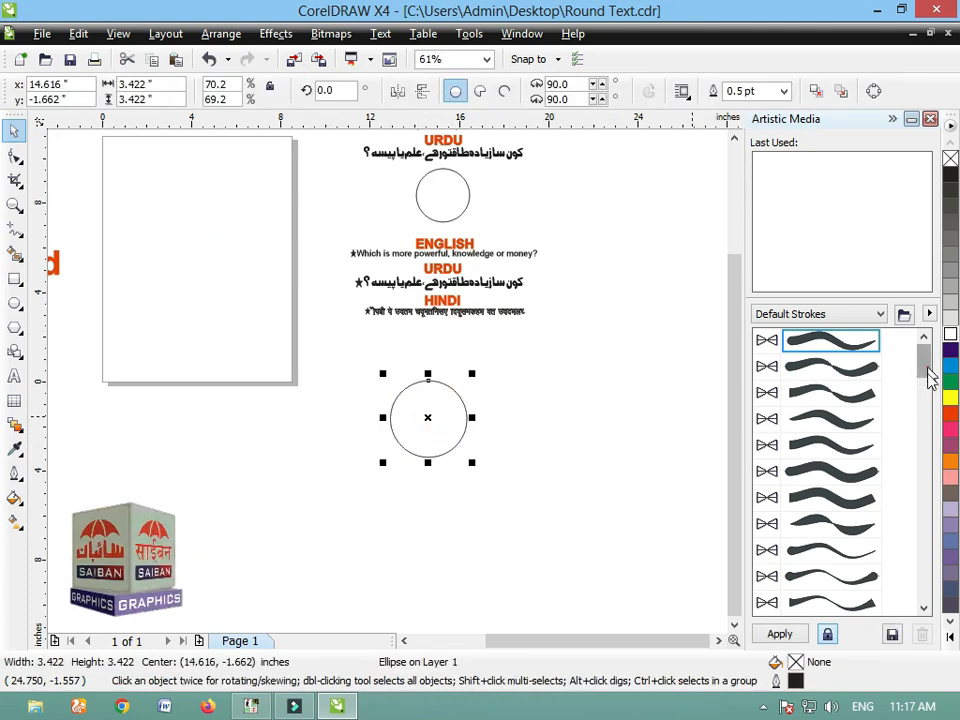
drag(928, 376, 909, 483)
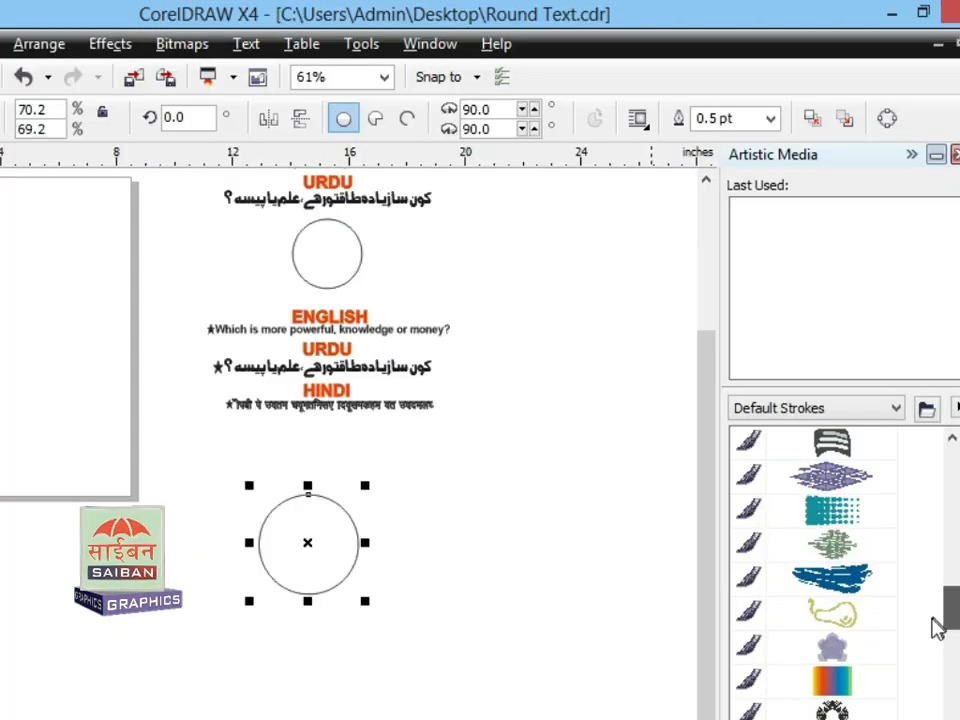
drag(935, 627, 936, 666)
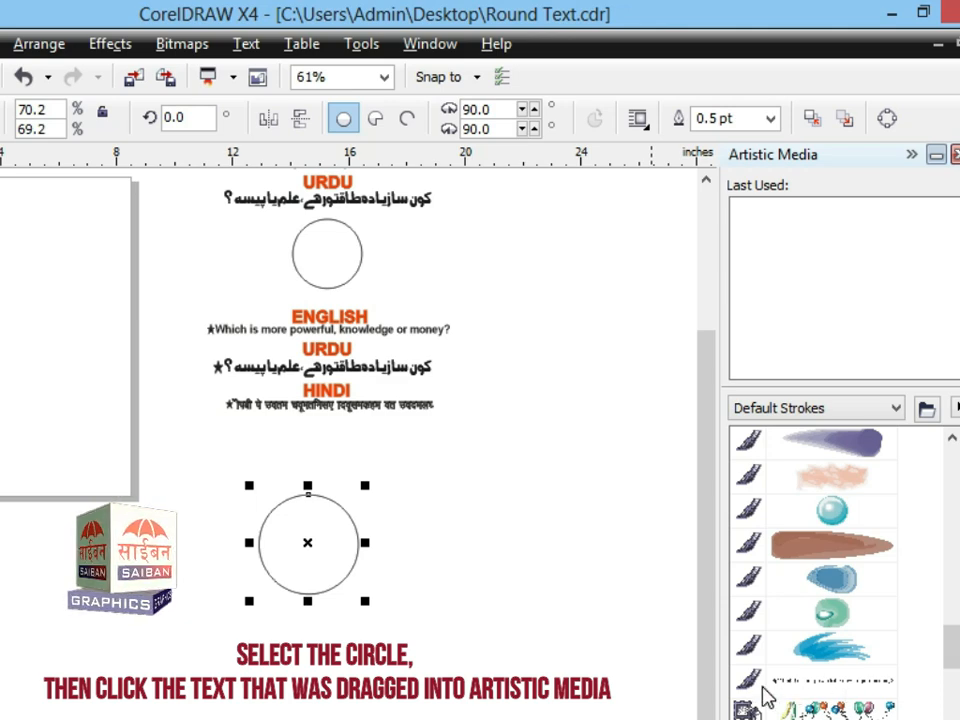
click(864, 688)
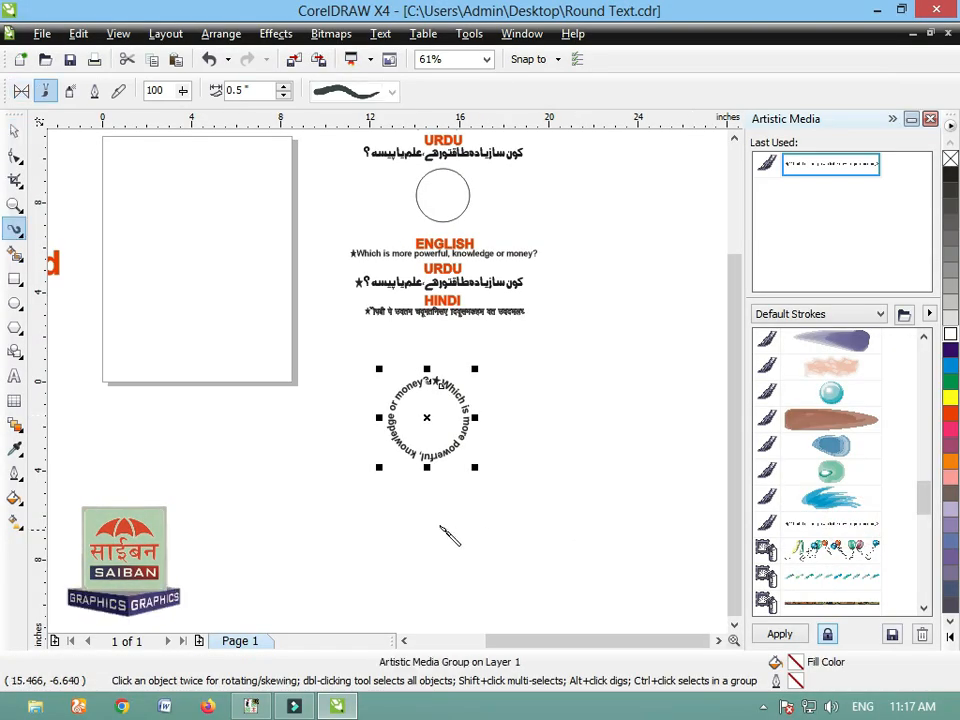
click(439, 508)
scroll(491, 482, up, 3)
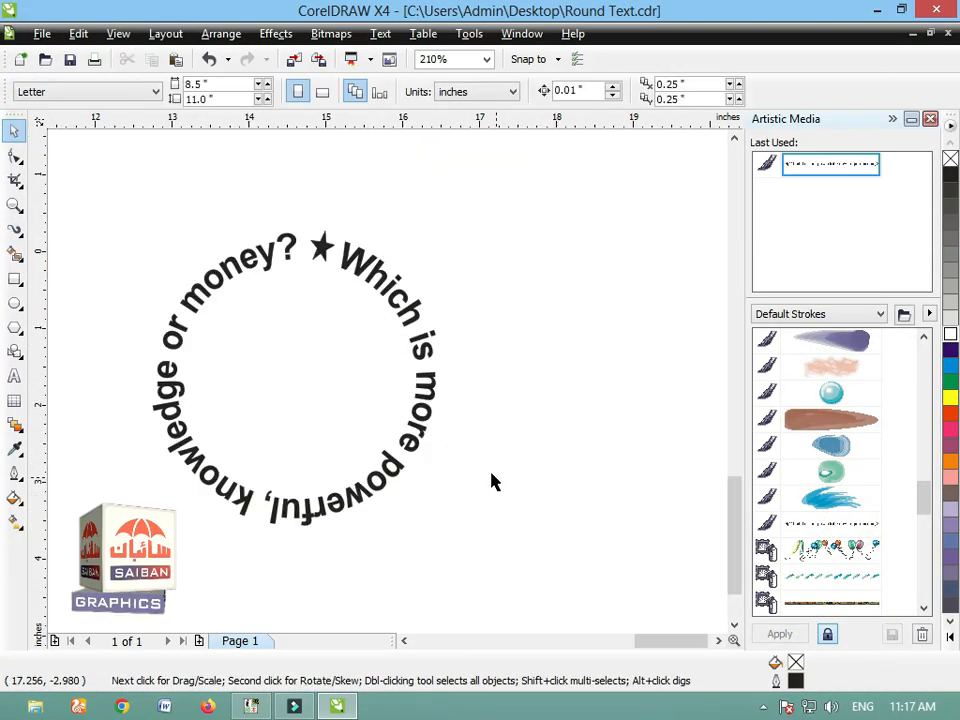
Step: Reposition the circular English text and break the artistic media apart from its control circle
drag(311, 381, 375, 411)
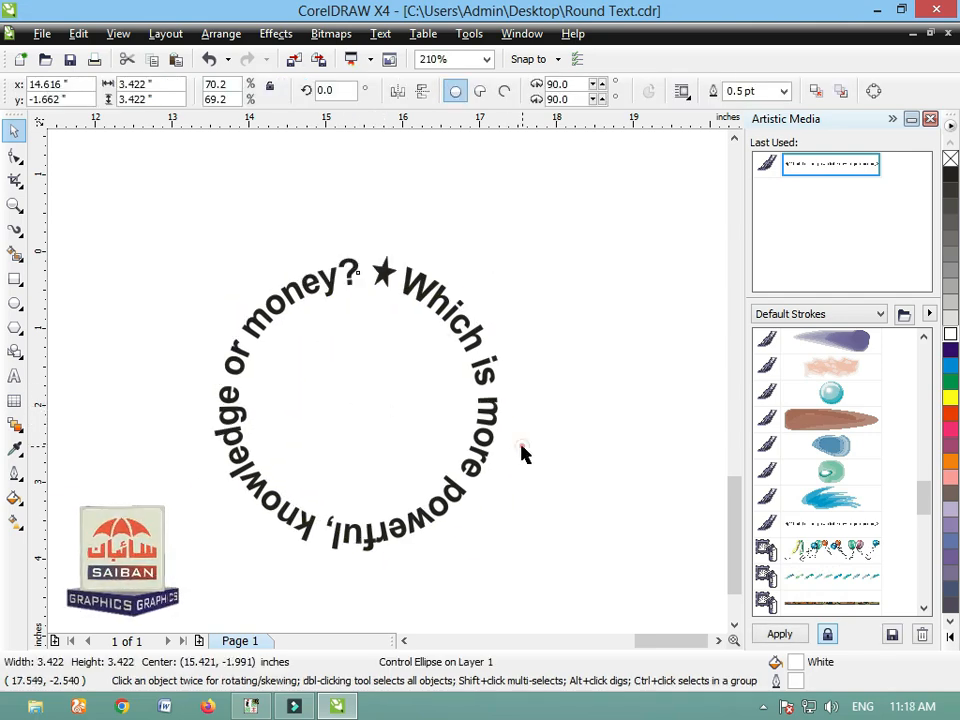
drag(483, 419, 456, 424)
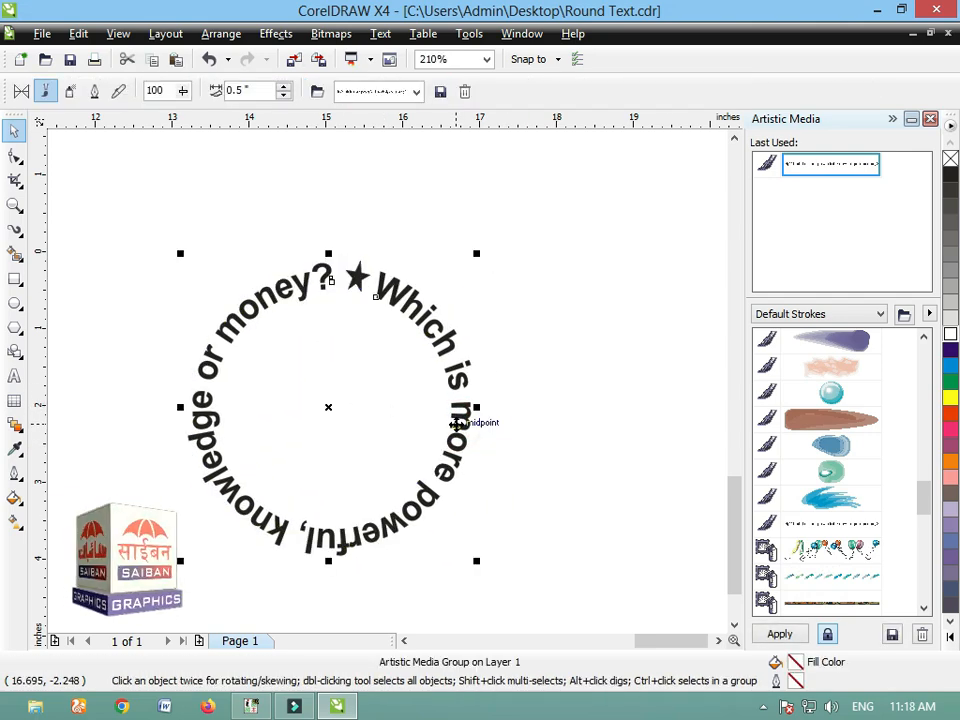
key(ctrl+k)
click(556, 461)
Step: Try to fit a smaller circle inside the ring of English text
click(411, 426)
drag(470, 272, 449, 281)
click(555, 441)
key(F3)
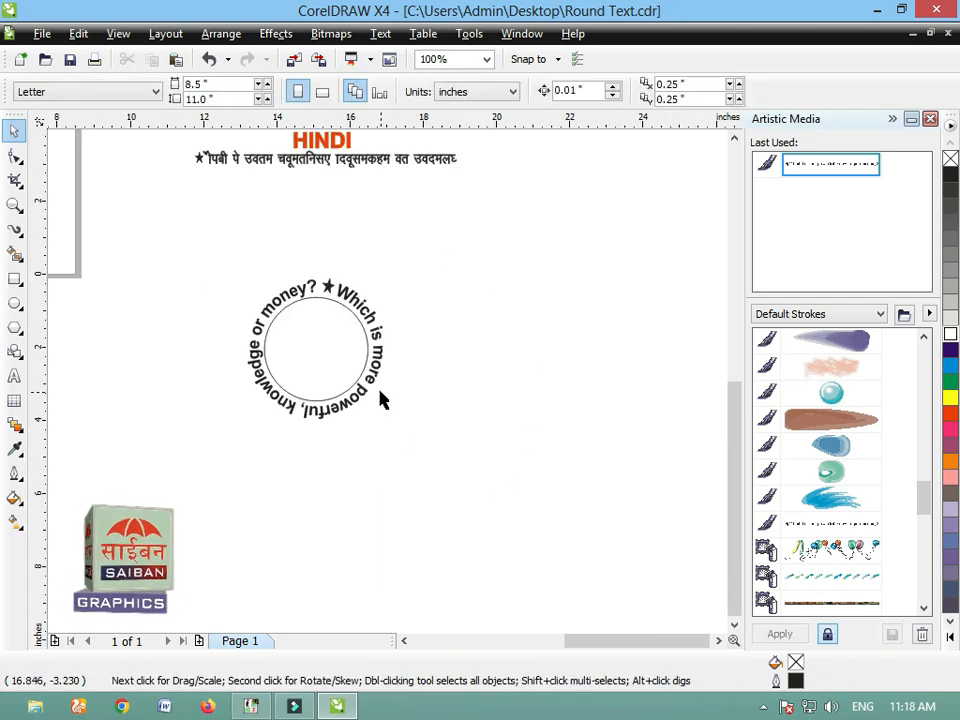
key(F3)
key(F3)
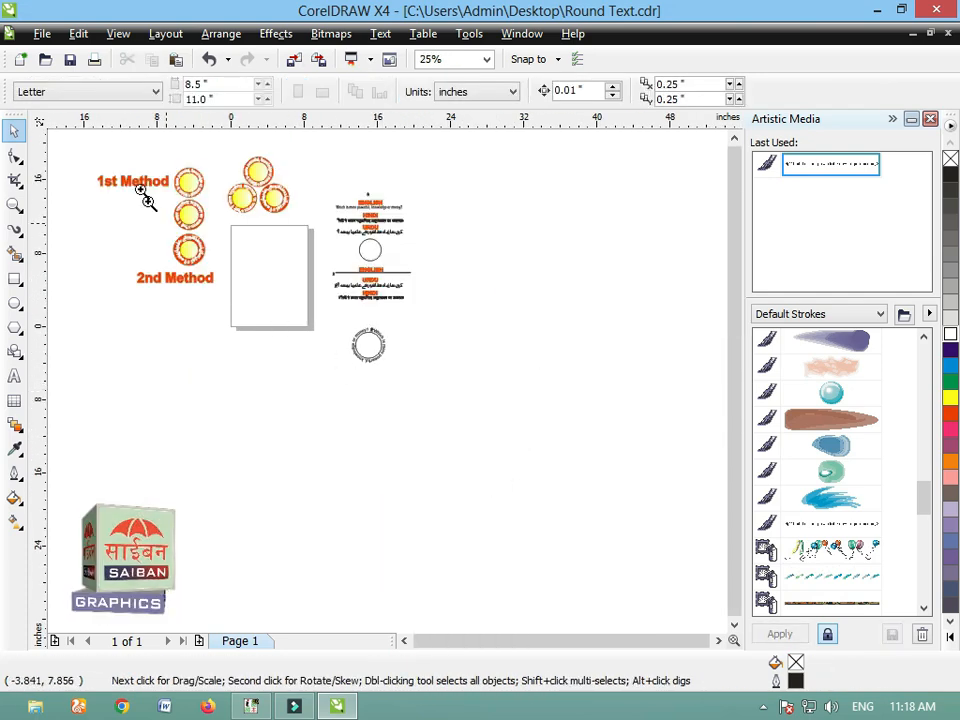
scroll(510, 492, up, 2)
key(ctrl+z)
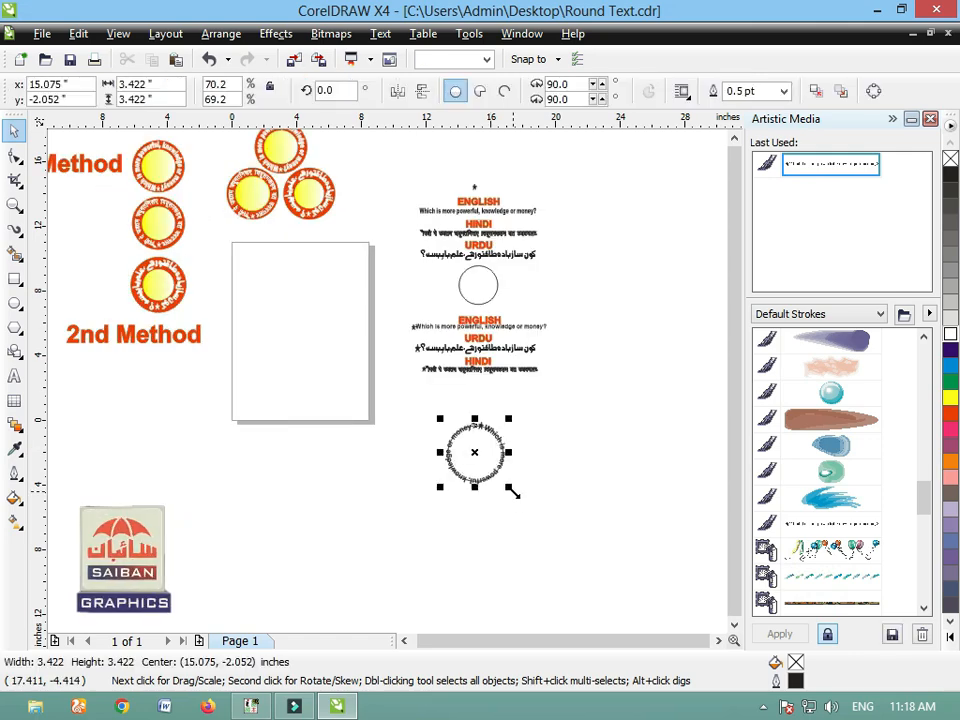
Step: Move the two circles out of the English text ring, one to its left and the other onto the page
click(512, 499)
drag(484, 480, 378, 491)
click(443, 547)
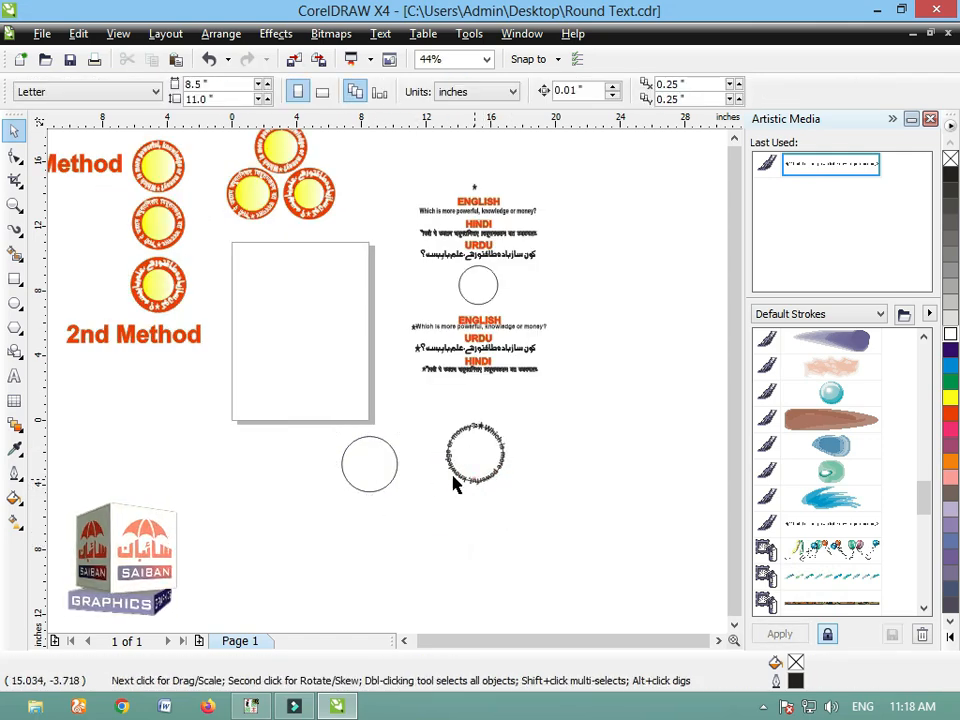
drag(475, 480, 296, 314)
Step: Delete the circular English text and place a copy of the circle below the page in its spot
click(461, 478)
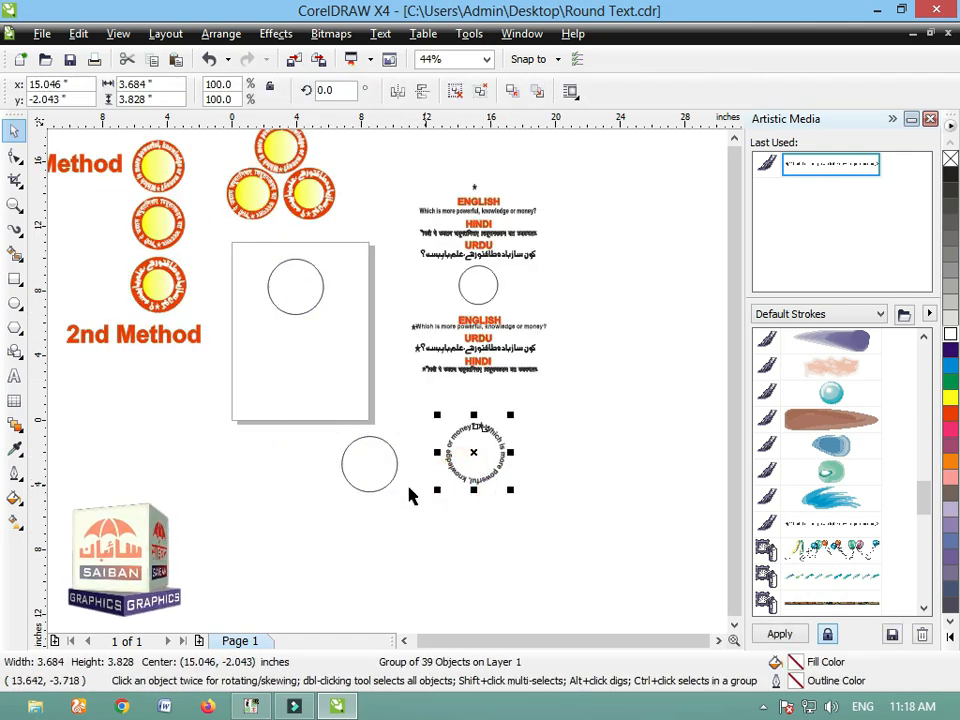
key(Delete)
drag(382, 478, 493, 466)
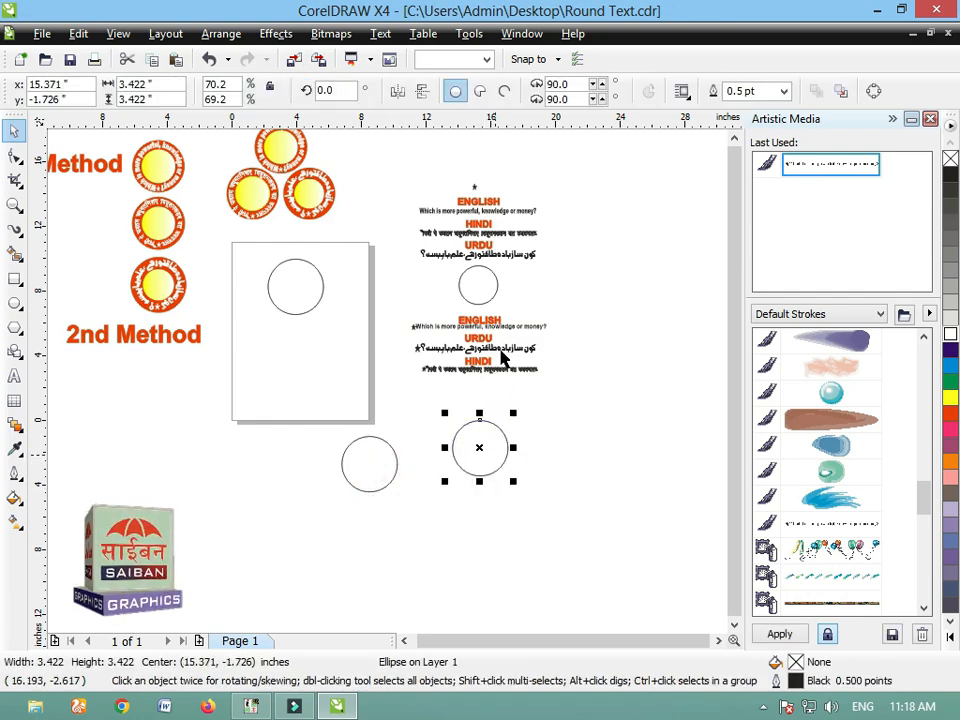
Step: Move the starred Urdu text below the circle and save it as a Brushes-type Artistic Media stroke named Urdu
drag(507, 349, 487, 418)
drag(369, 401, 519, 506)
drag(928, 500, 926, 350)
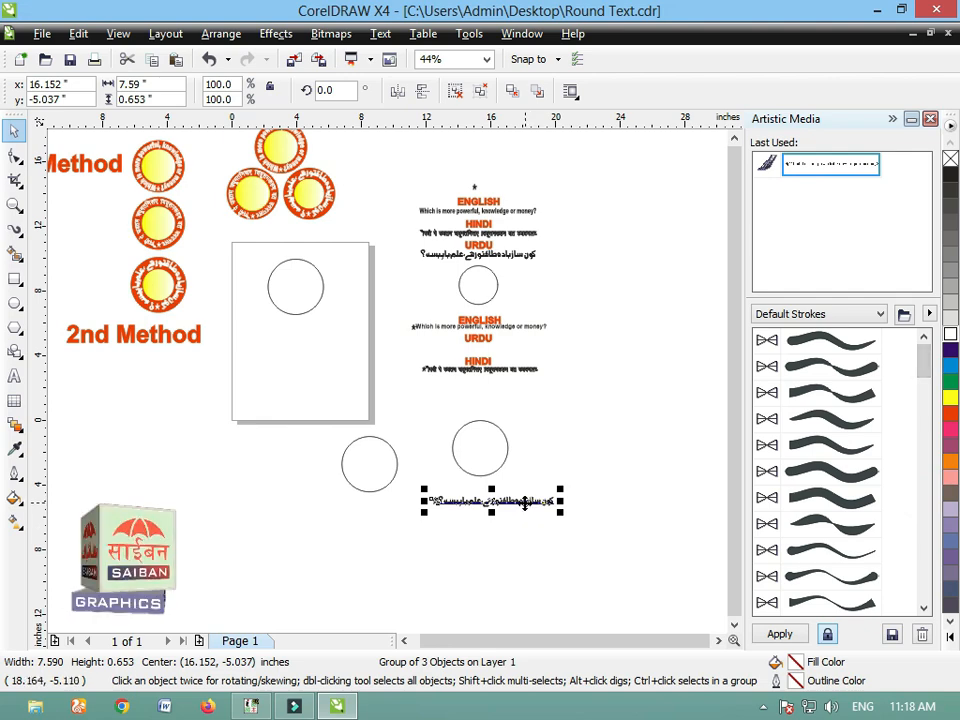
drag(525, 503, 821, 482)
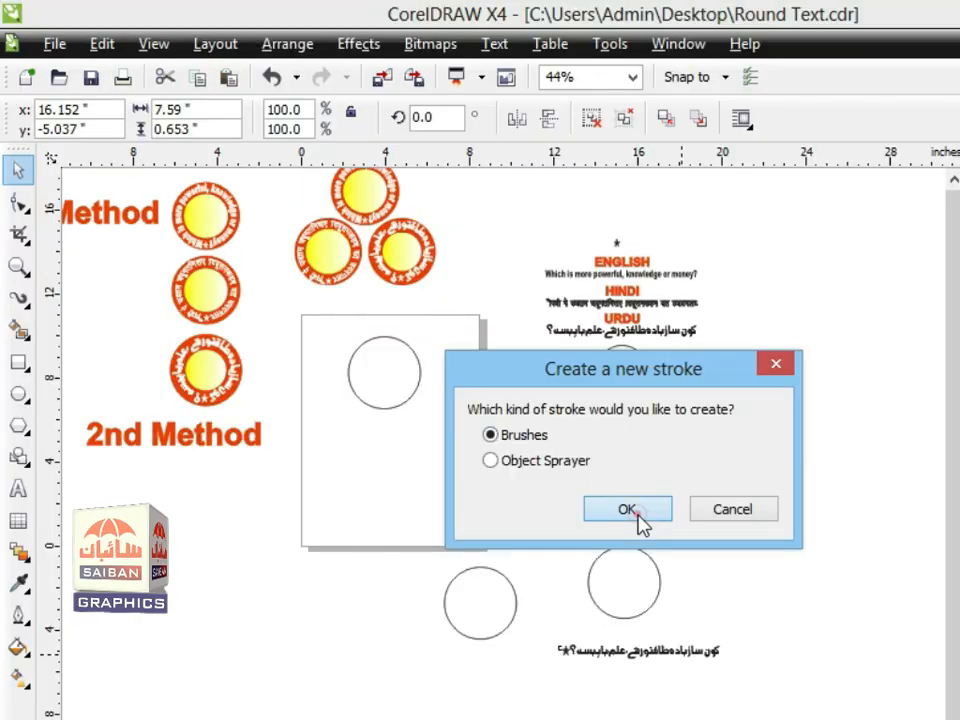
click(486, 394)
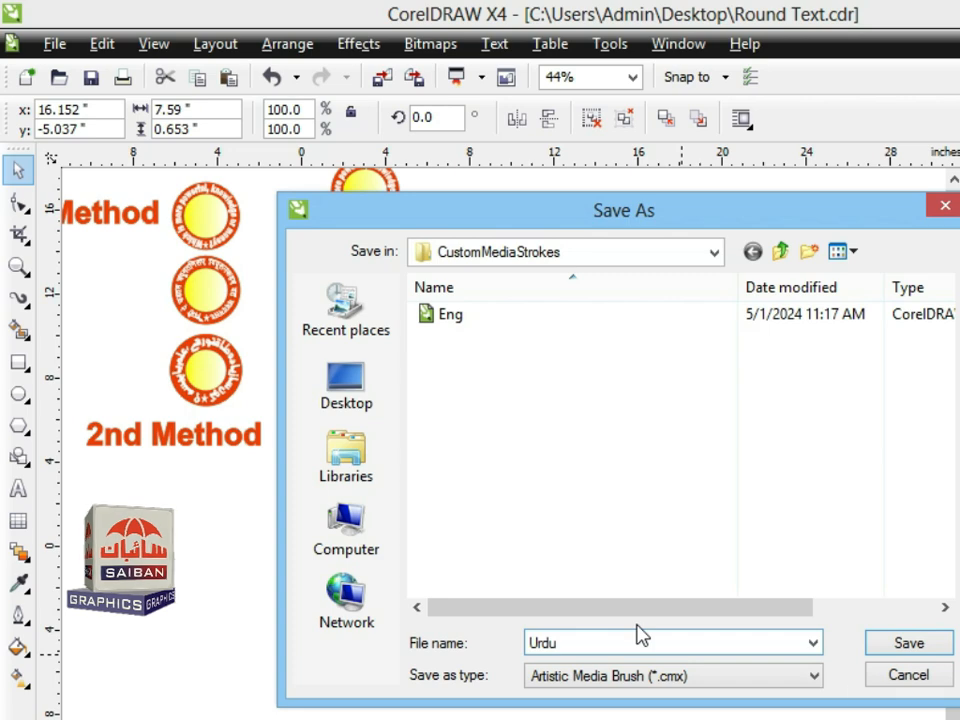
click(894, 648)
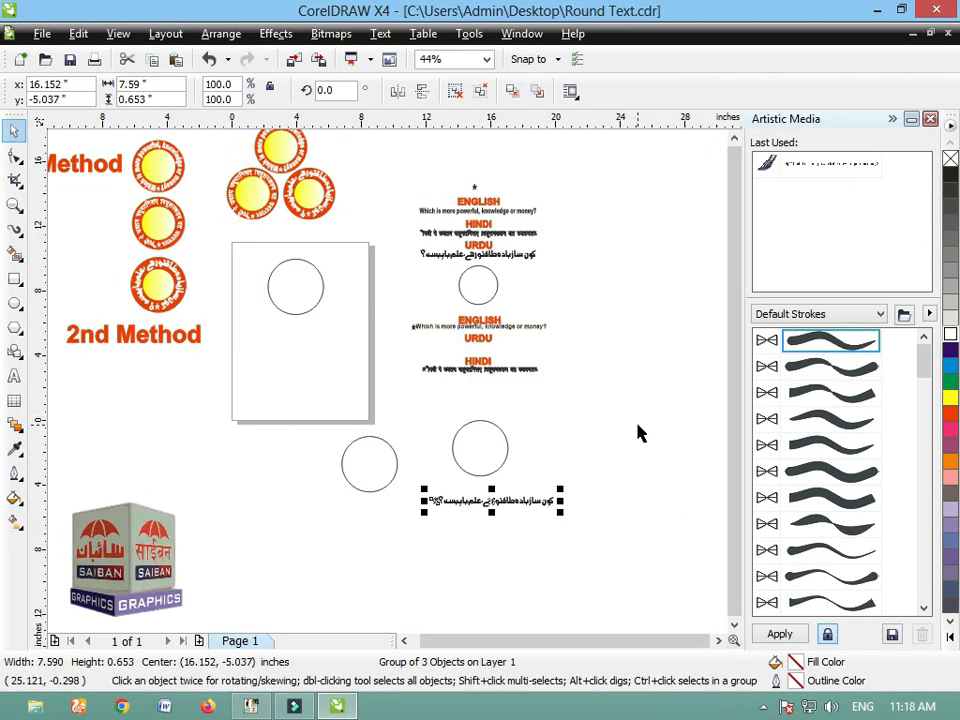
Step: Move the starred Urdu text onto the lower part of the page
click(557, 514)
click(509, 499)
drag(509, 499, 303, 370)
click(605, 449)
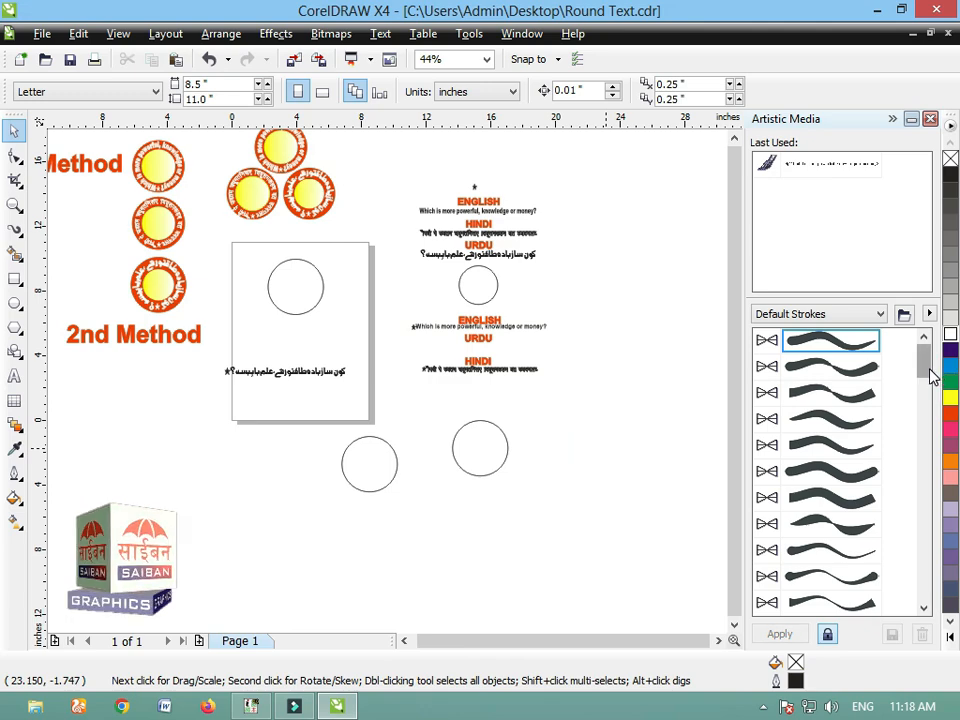
Step: Try to apply the saved Urdu text stroke to the circle below the Hindi text
drag(925, 366, 925, 510)
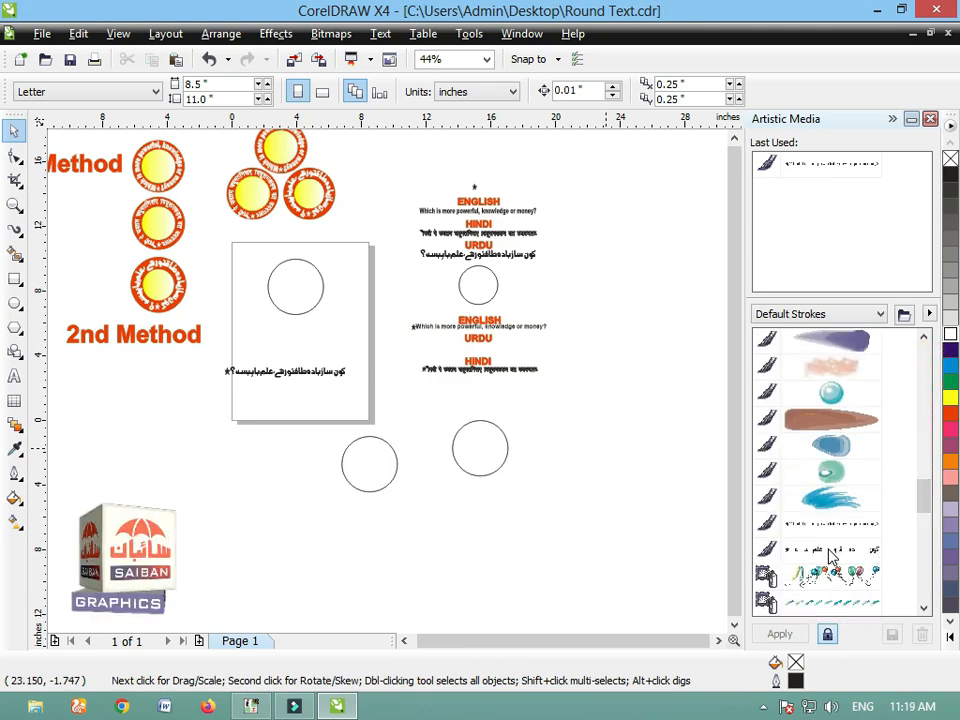
click(484, 453)
click(833, 556)
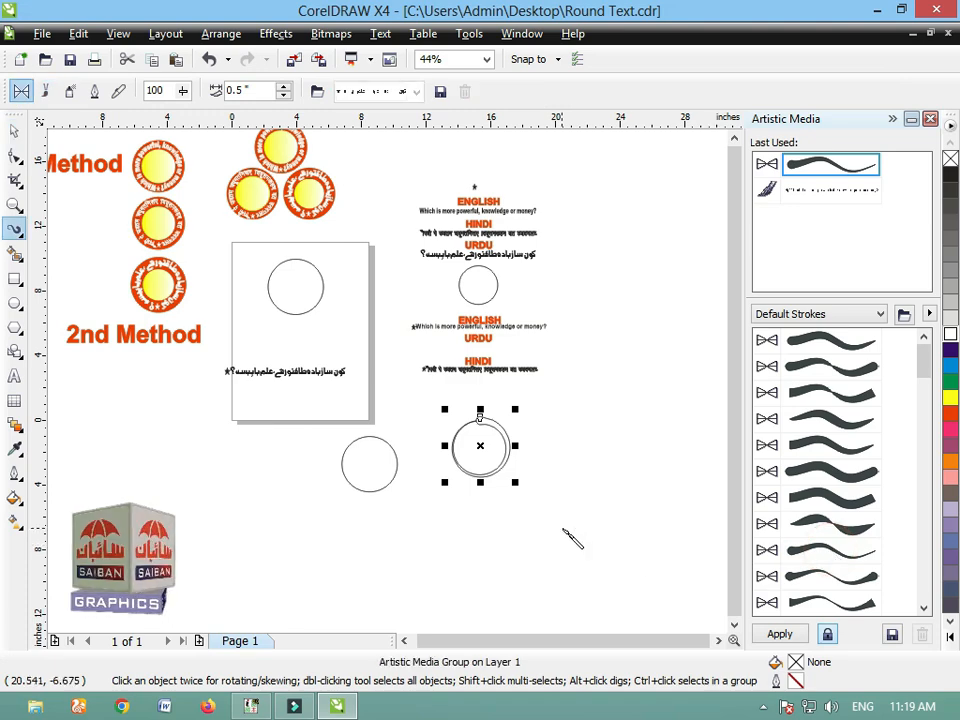
key(Delete)
key(ctrl+z)
key(ctrl+z)
key(space)
click(643, 476)
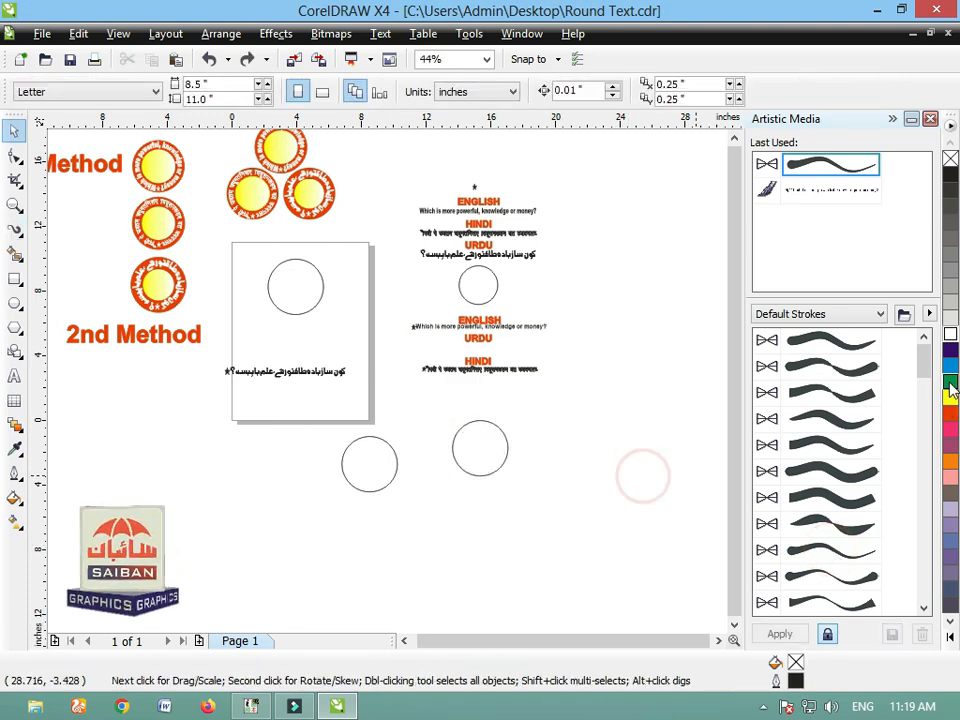
Step: Apply the saved Urdu text stroke to the circle below the Hindi text and view the result up close
drag(925, 358, 926, 506)
click(811, 497)
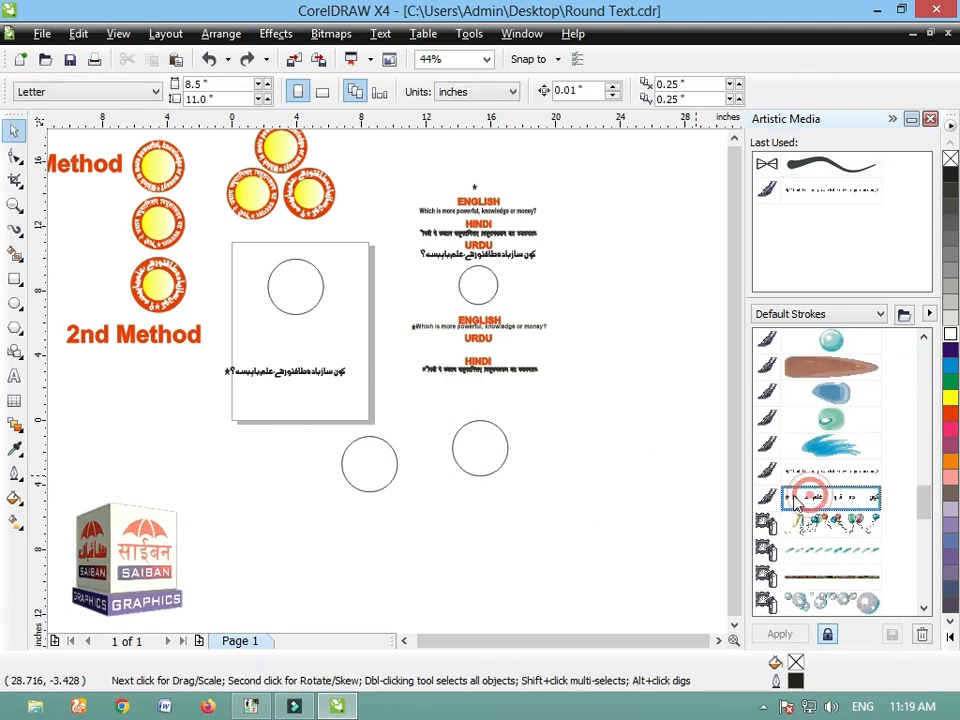
click(480, 450)
click(825, 500)
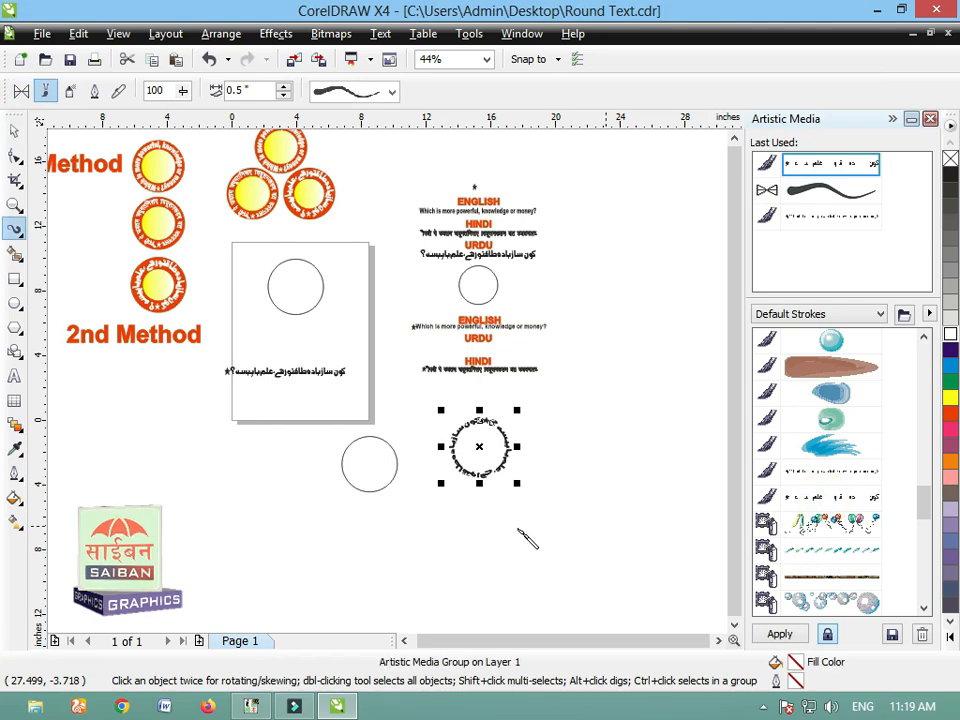
click(12, 138)
click(465, 506)
drag(418, 375, 542, 553)
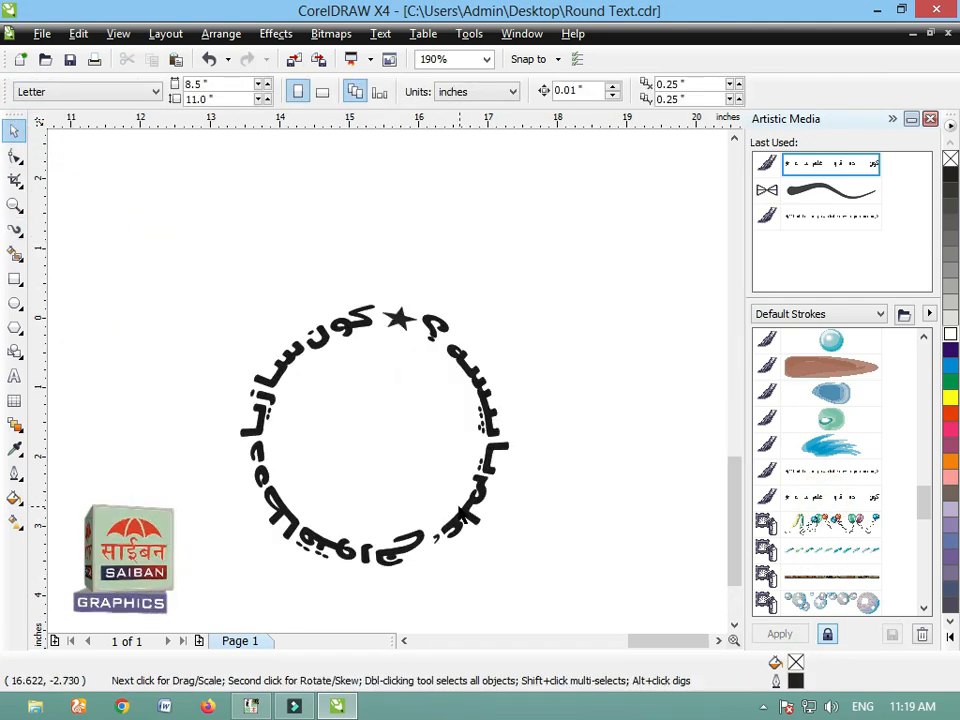
Step: Shift the circular Urdu text slightly below the Hindi text and inspect its lettering around the ring
click(463, 519)
scroll(440, 480, down, 4)
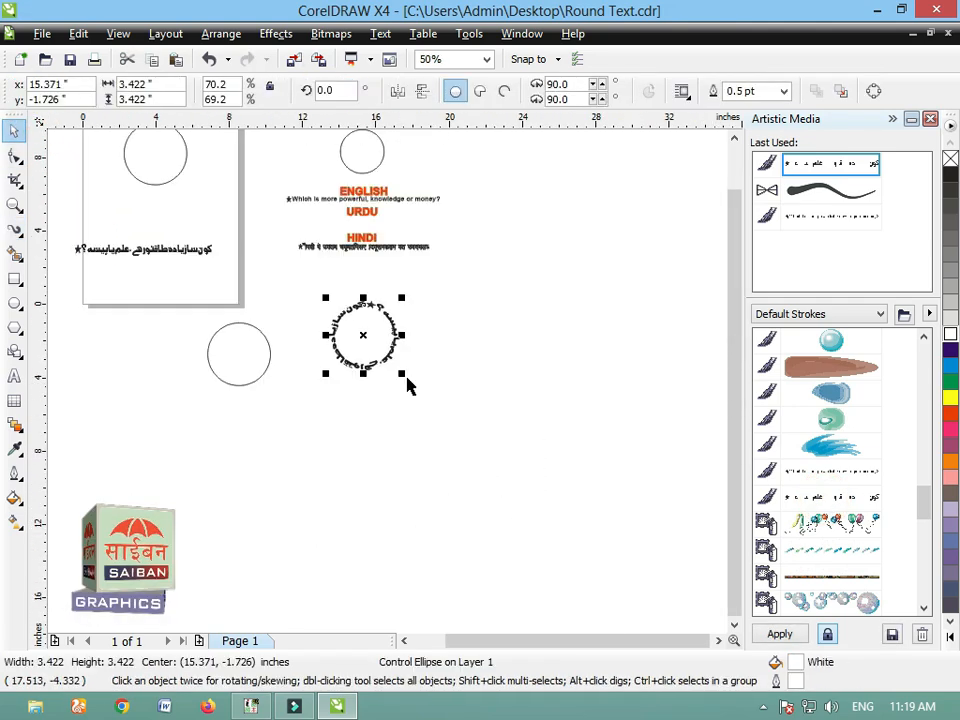
drag(421, 384, 436, 395)
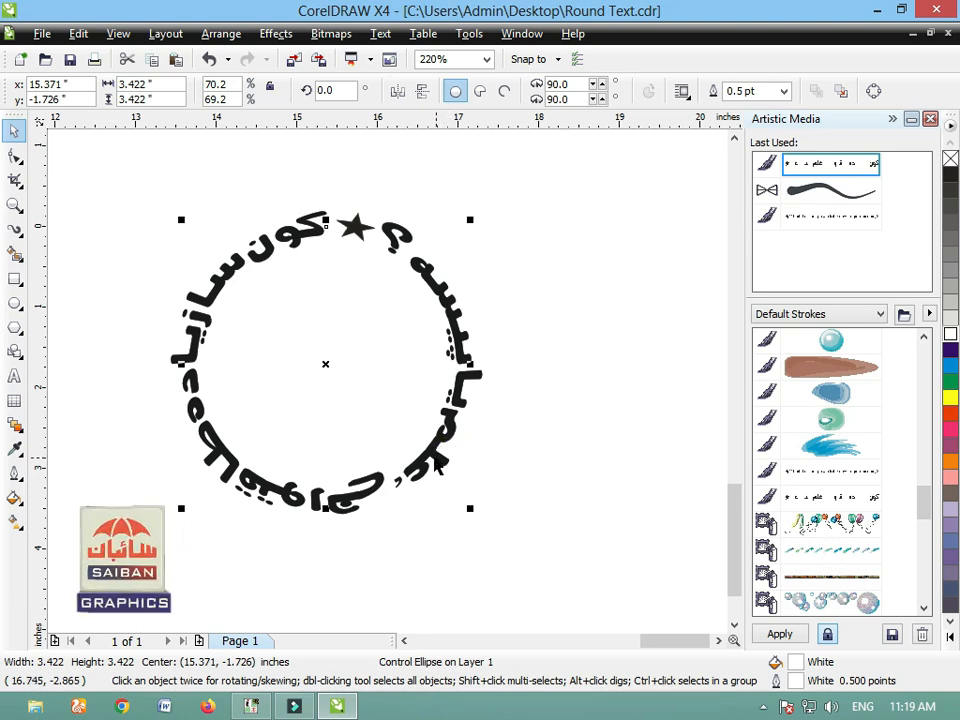
scroll(437, 463, down, 2)
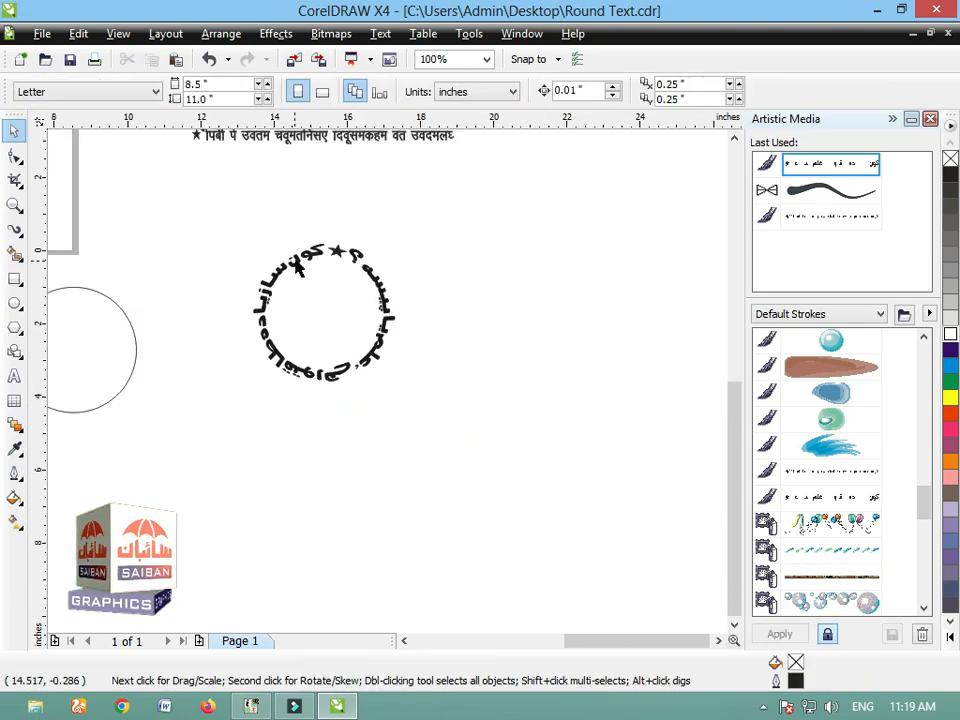
drag(352, 362, 361, 378)
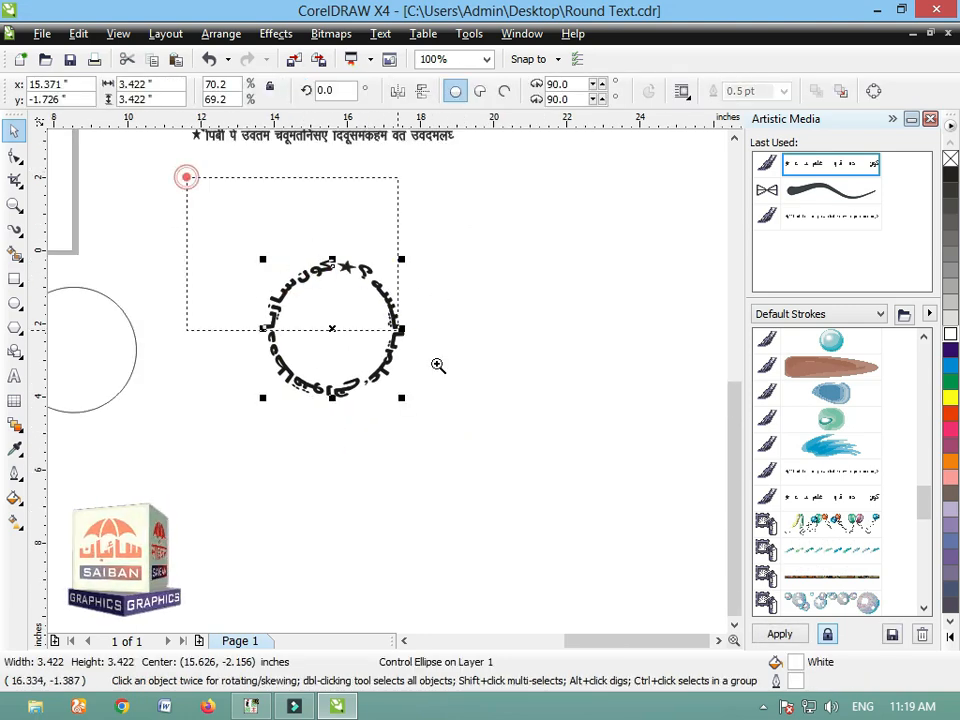
drag(438, 366, 482, 403)
click(491, 386)
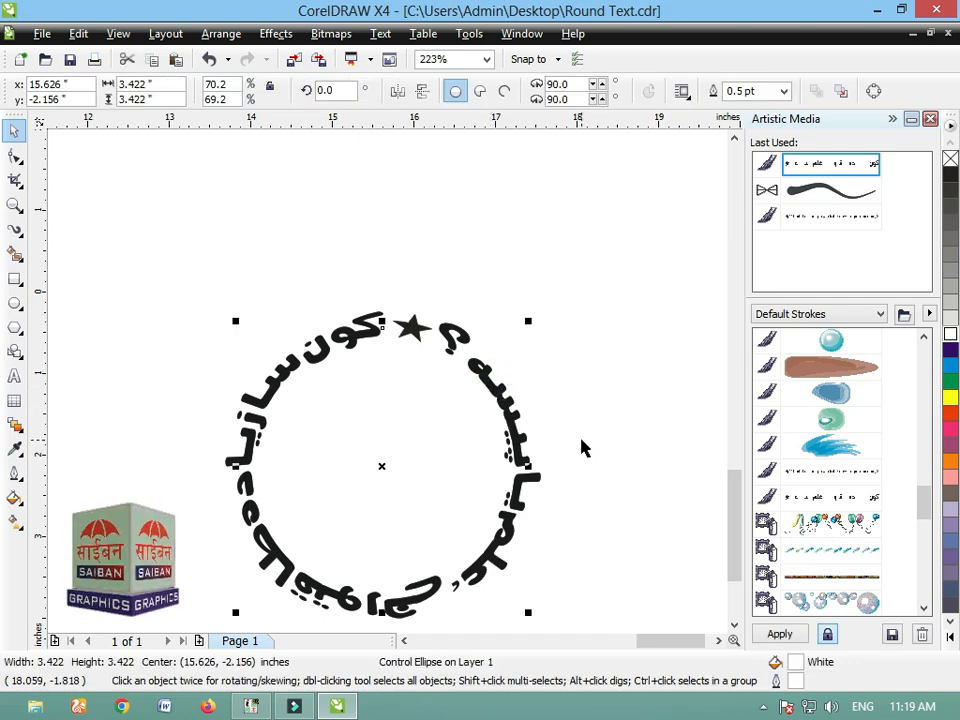
click(604, 461)
drag(518, 499, 493, 467)
scroll(473, 480, down, 2)
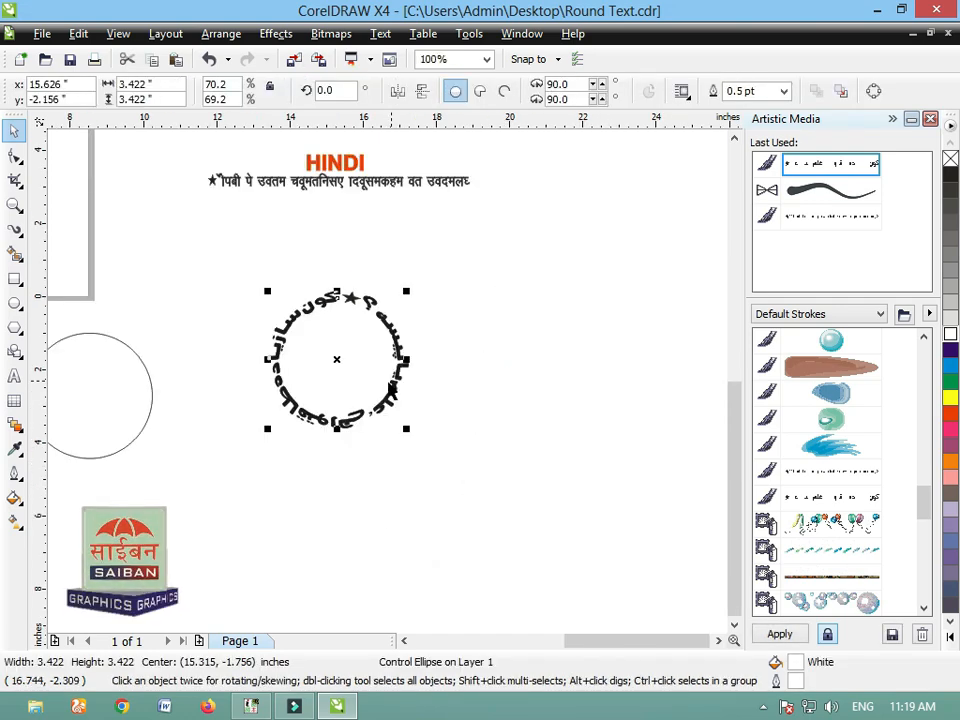
Step: Move the circular Urdu text toward the page and clear it together with the page's circle and straight Urdu text
drag(389, 389, 156, 360)
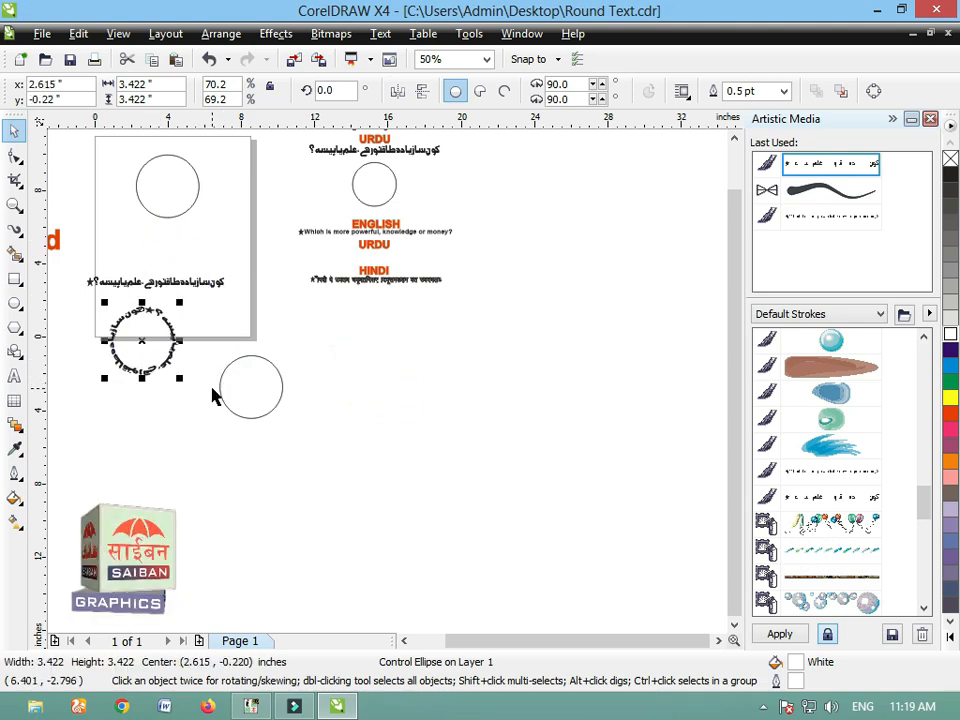
key(ctrl+z)
key(ctrl+z)
key(ctrl+z)
key(ctrl+z)
key(ctrl+z)
key(ctrl+z)
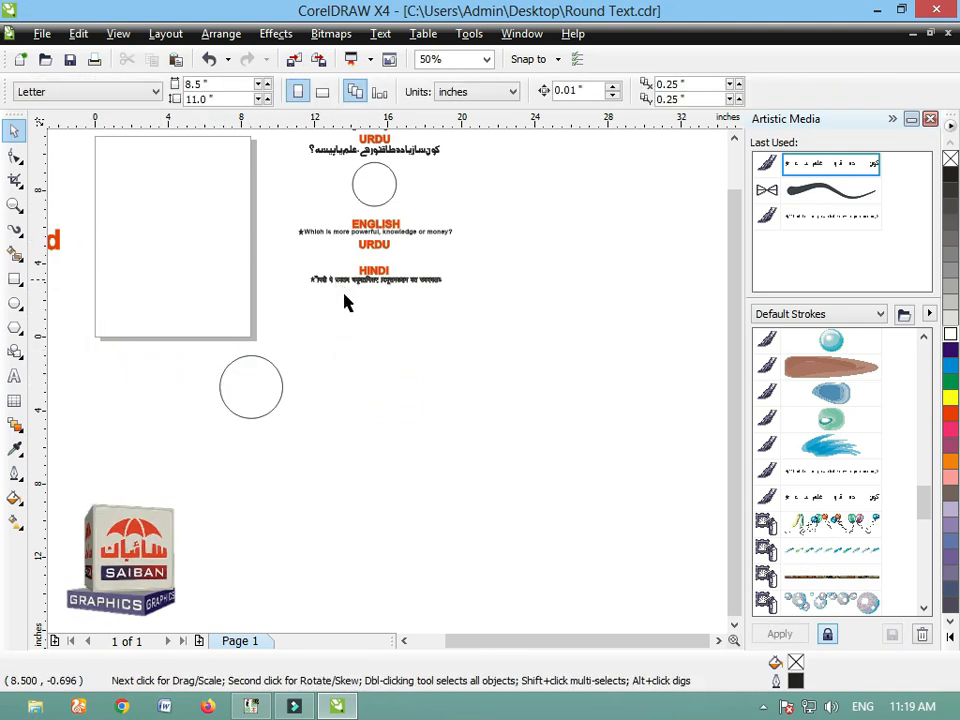
Step: Place a copy of the starred Hindi text below the original and save it as a Brushes-type Artistic Media stroke named Hindi
drag(335, 284, 492, 405)
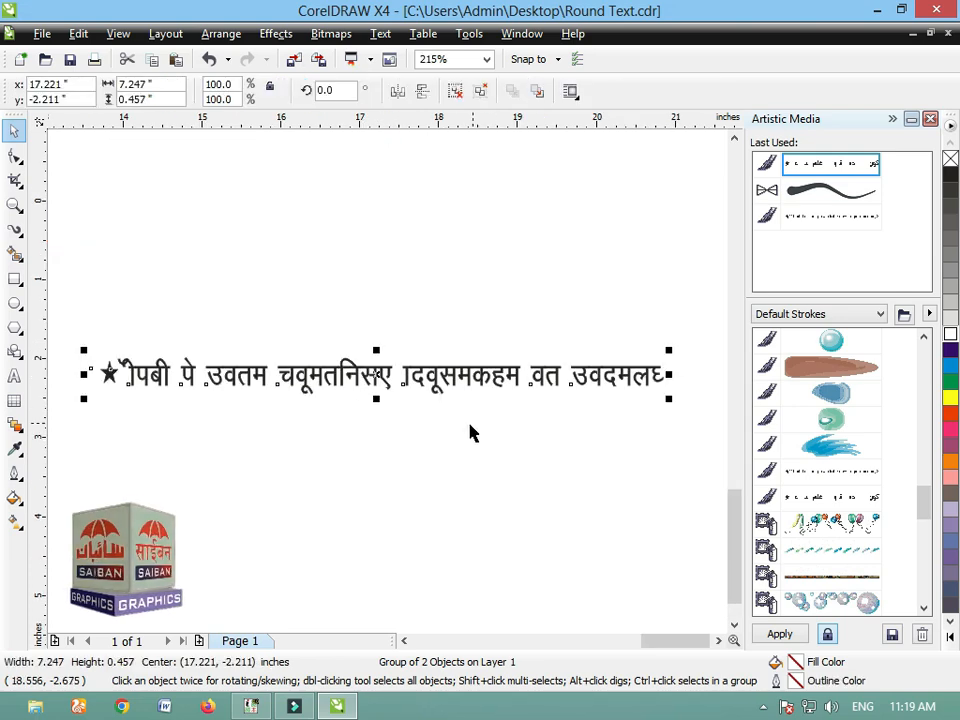
click(926, 557)
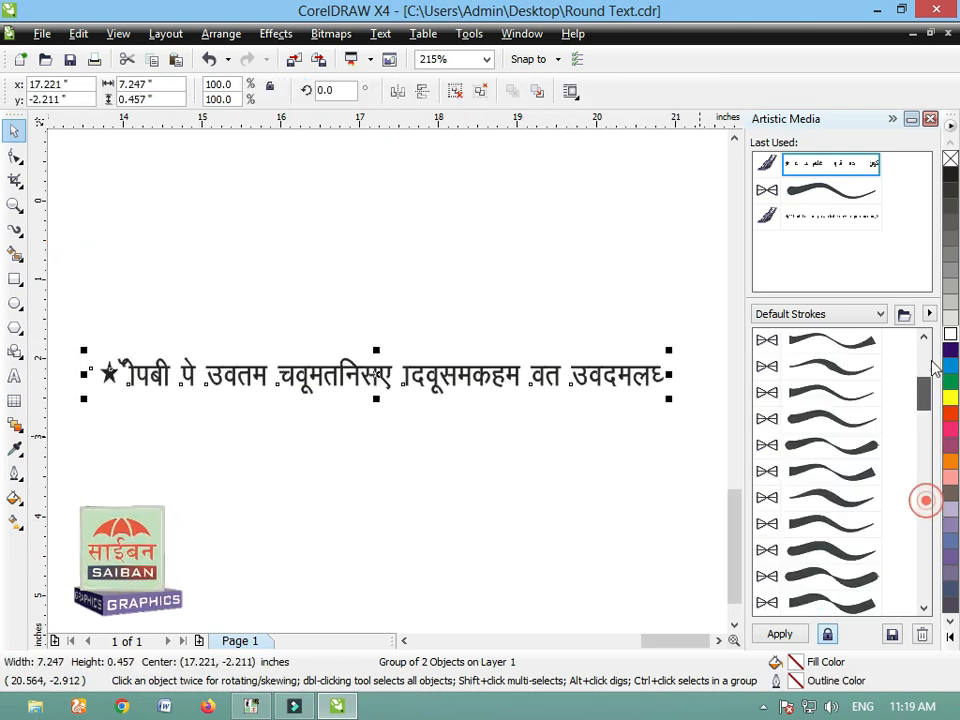
drag(602, 375, 850, 395)
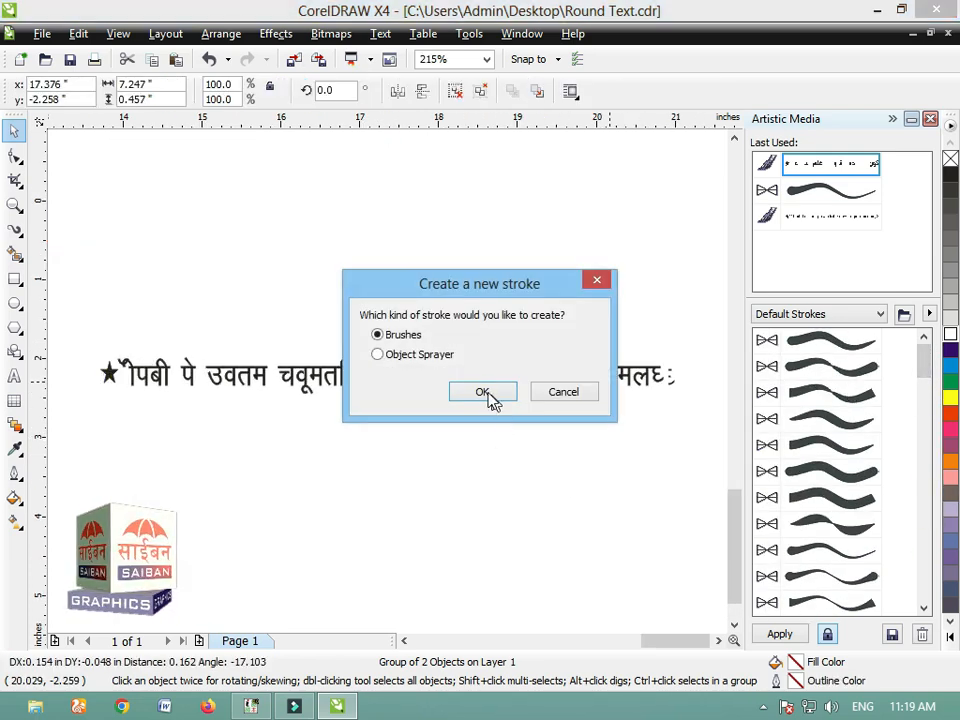
click(488, 398)
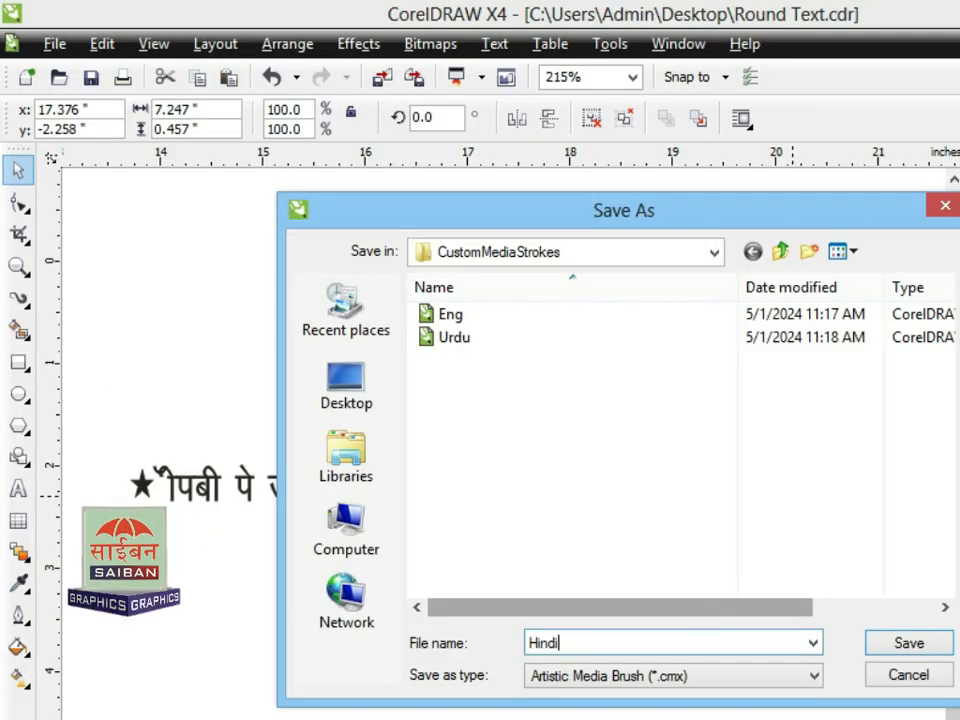
text(Hindi)
click(910, 644)
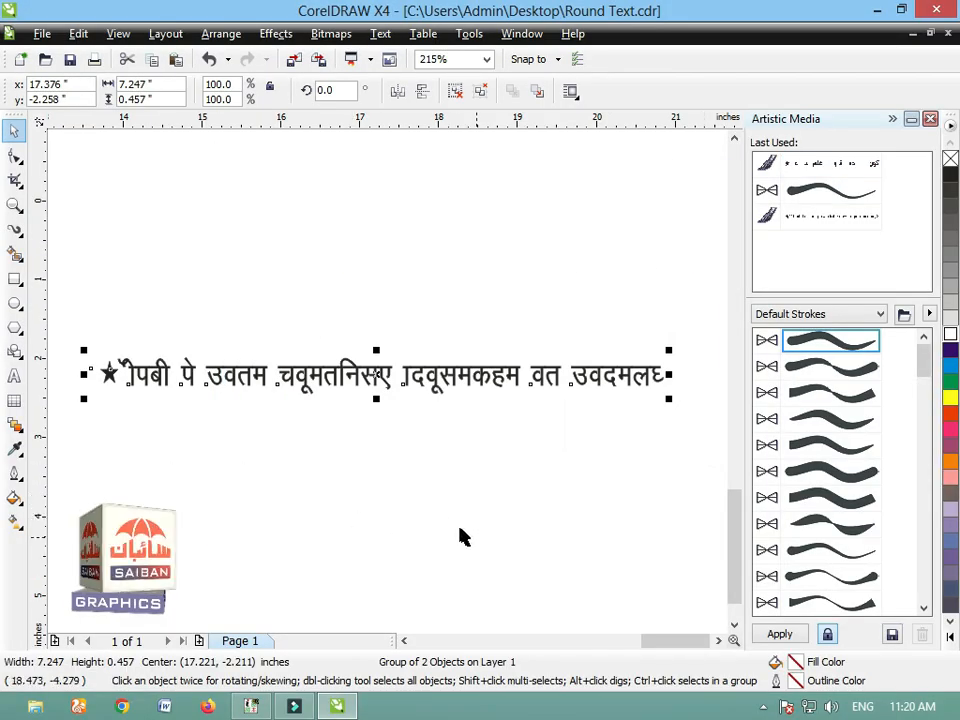
Step: Delete the enlarged-view copy of the starred Hindi text, keeping the original under the HINDI heading
scroll(381, 392, down, 2)
mouse_move(398, 338)
mouse_down()
mouse_move(360, 272)
mouse_move(68, 192)
mouse_move(125, 201)
mouse_up()
key(Delete)
Step: Move the remaining circle below the Hindi text and apply the saved Hindi text stroke to it
mouse_move(264, 358)
mouse_down()
mouse_move(363, 378)
mouse_move(381, 392)
mouse_up()
drag(926, 358, 924, 500)
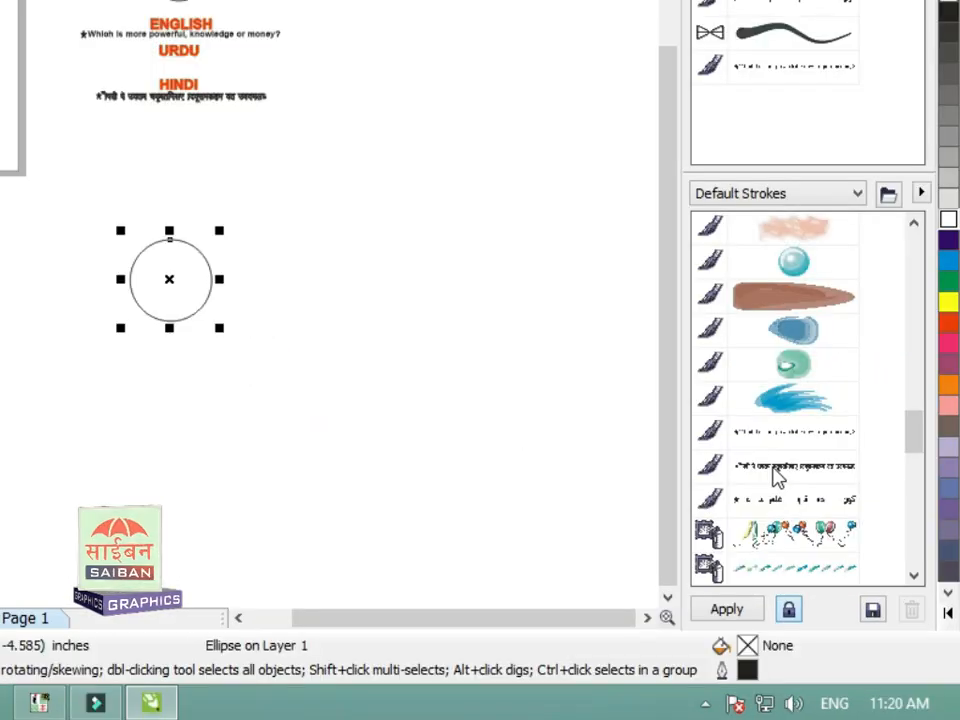
click(778, 478)
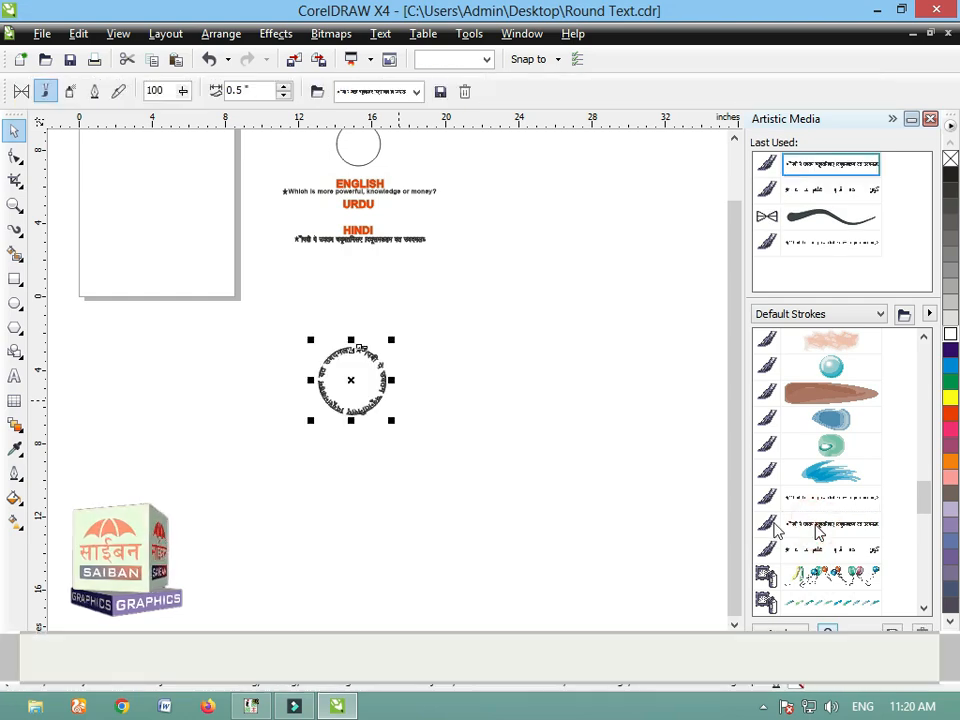
click(334, 476)
scroll(356, 380, up, 4)
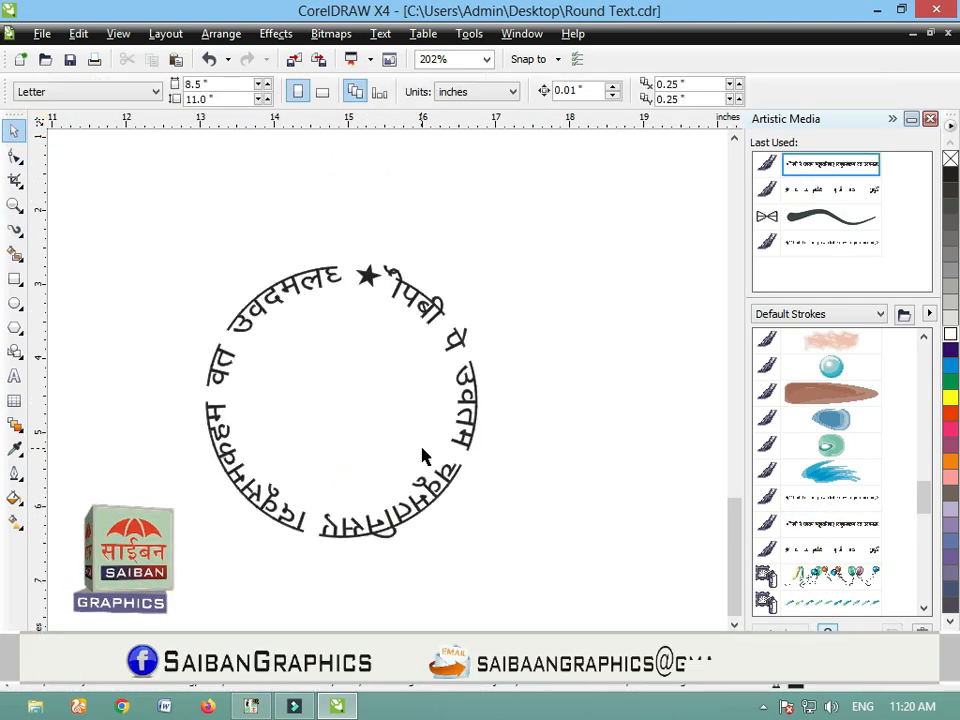
Step: Shift the circular Hindi text slightly and break its Artistic Media group apart from the control circle
scroll(430, 510, up, 1)
drag(430, 497, 466, 501)
click(484, 529)
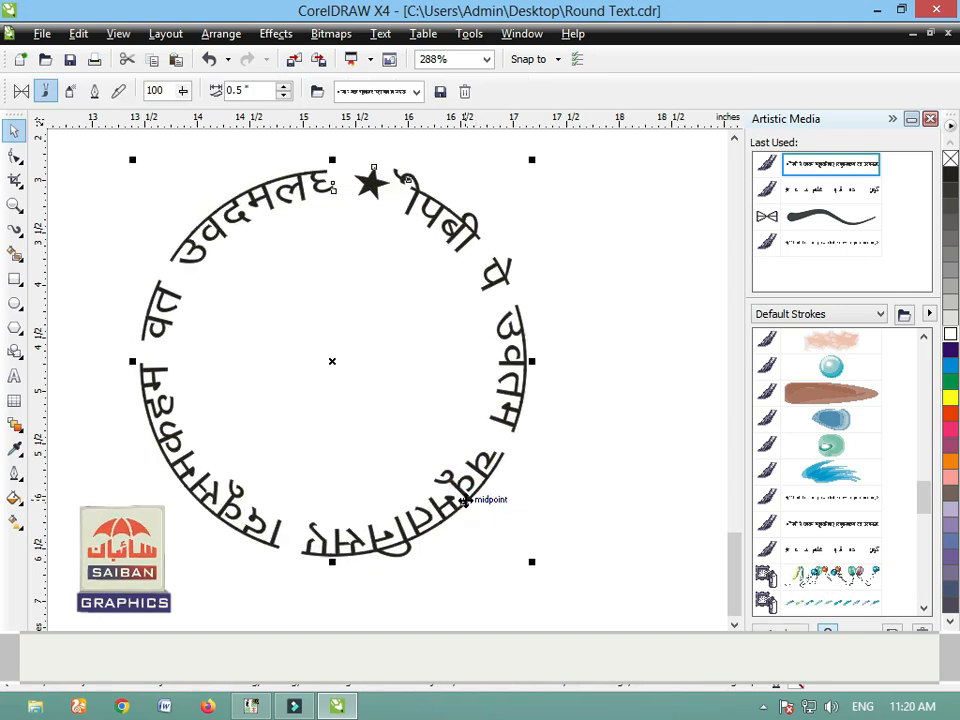
key(ctrl+k)
click(485, 551)
Step: Scale the separated control circle down about its center so it sits inside the ring of Hindi text
click(500, 434)
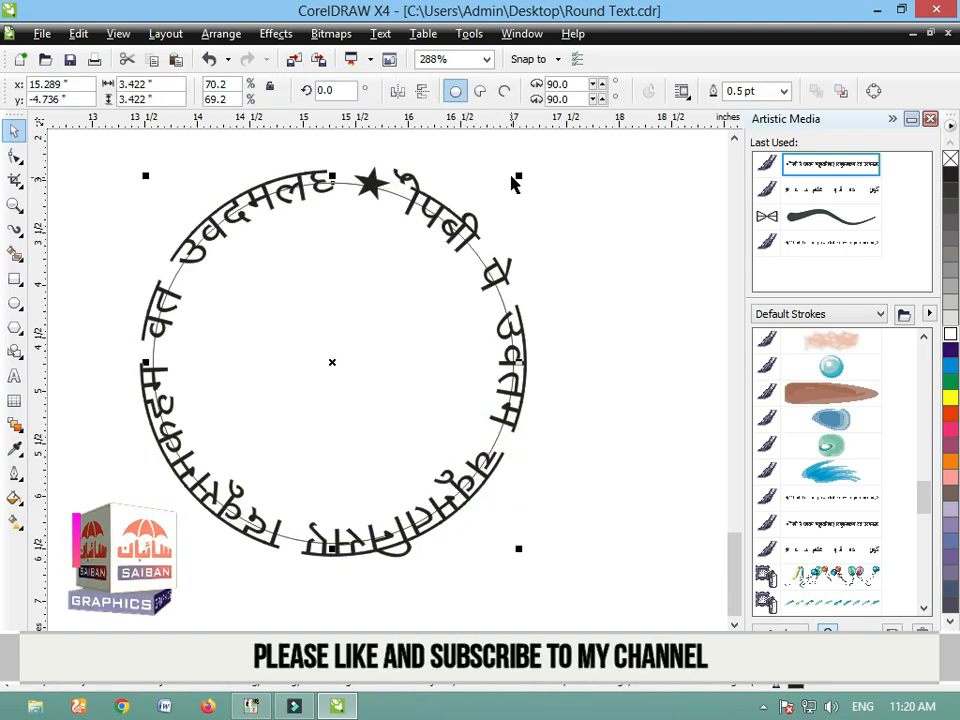
drag(518, 175, 484, 203)
click(587, 386)
scroll(231, 390, down, 6)
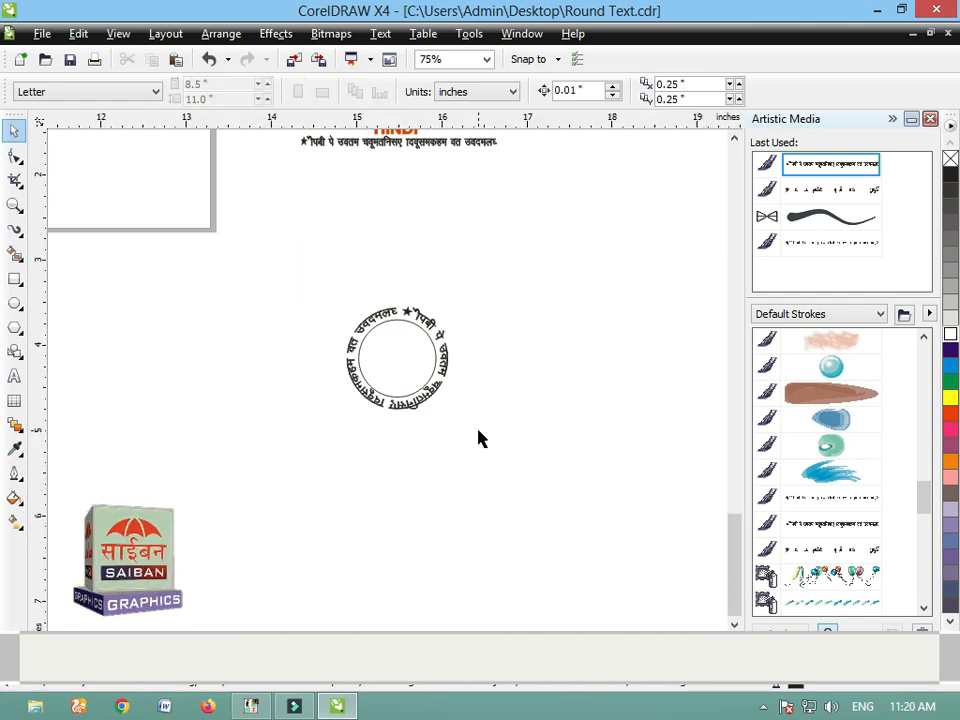
scroll(478, 437, up, 5)
scroll(478, 437, down, 9)
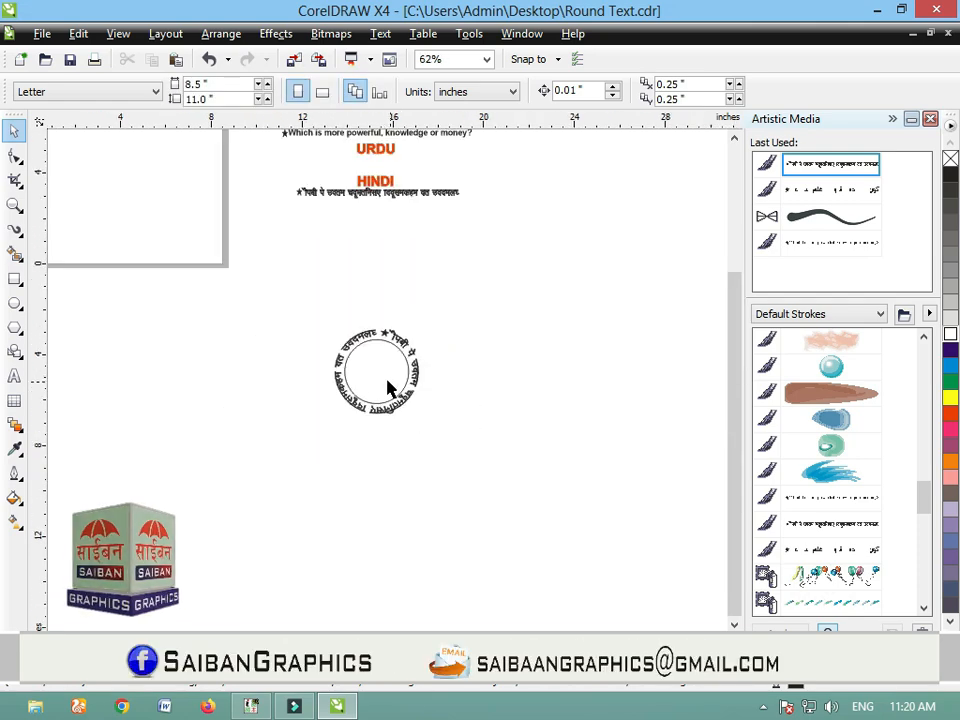
drag(435, 350, 223, 247)
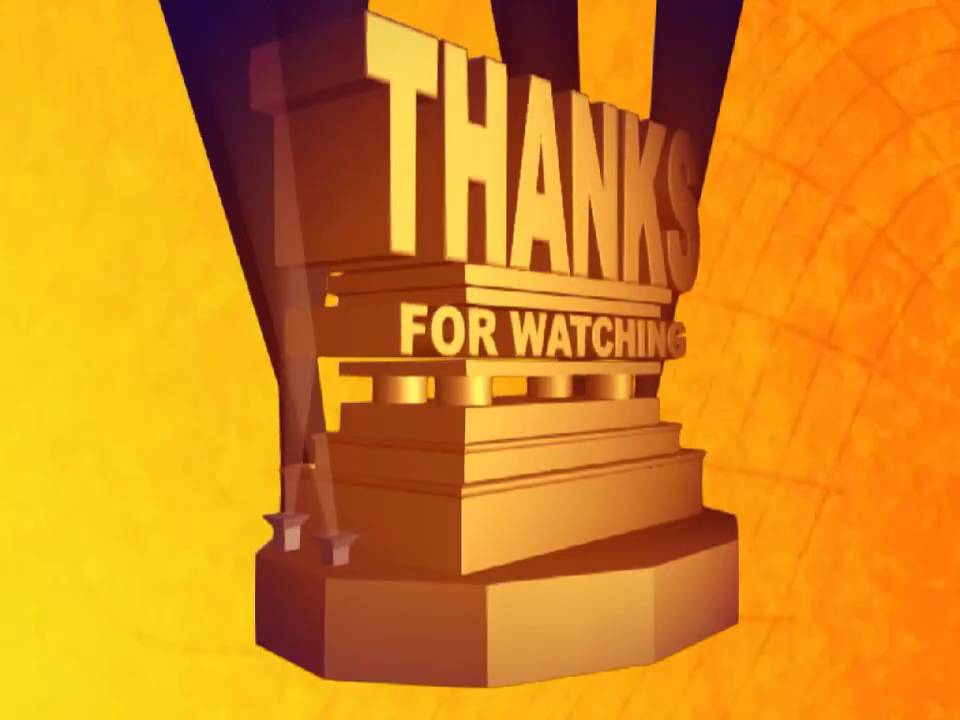